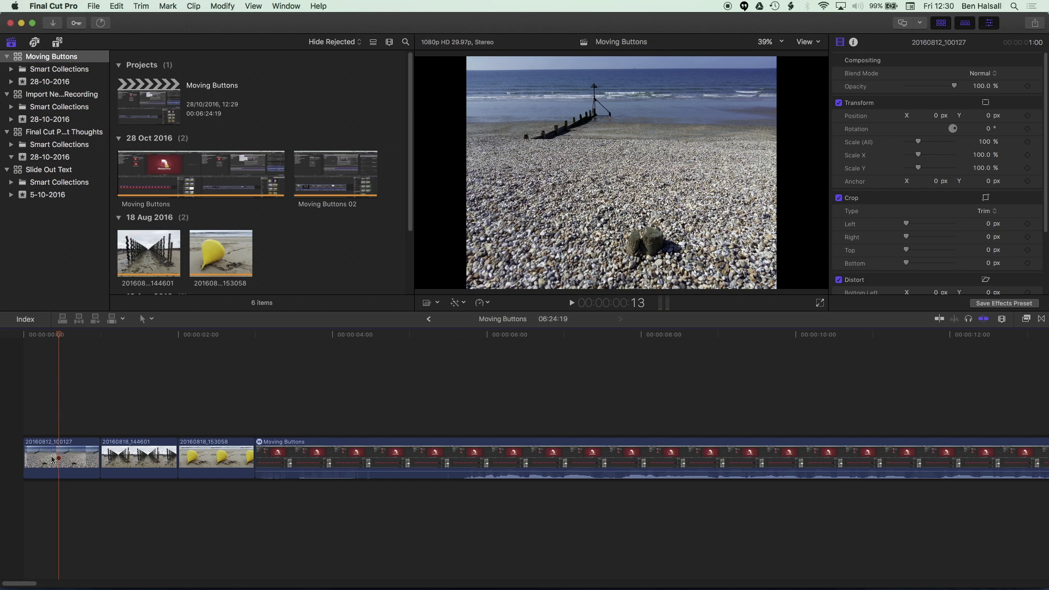
# Step: Select the first pebble-beach clip in the timeline
pyautogui.click(71, 452)
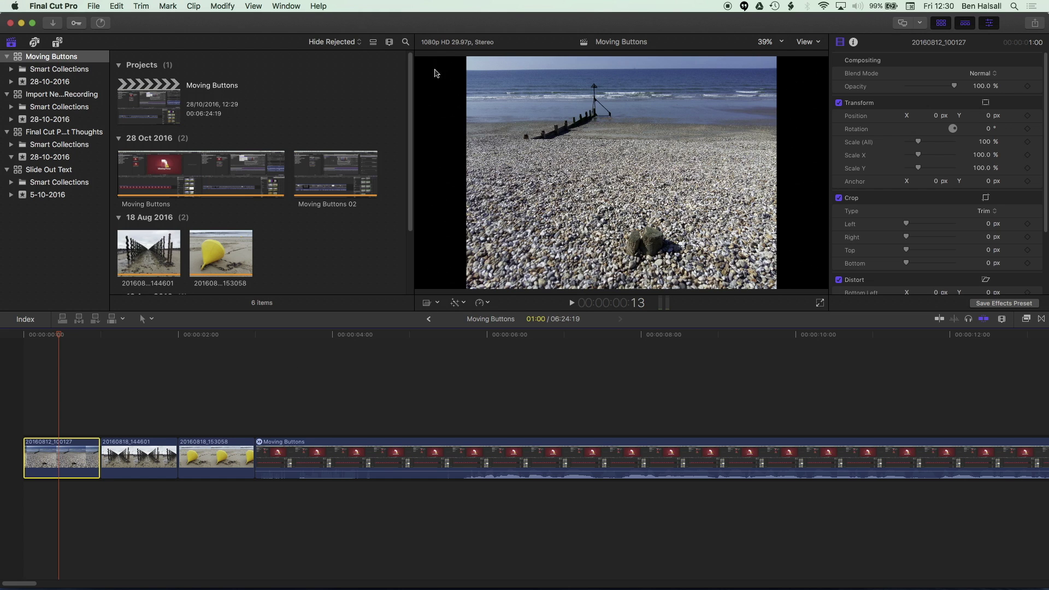
# Step: Crop the first beach clip to Top 70.3 px and Bottom 541.7 px, filling the frame
pyautogui.click(440, 303)
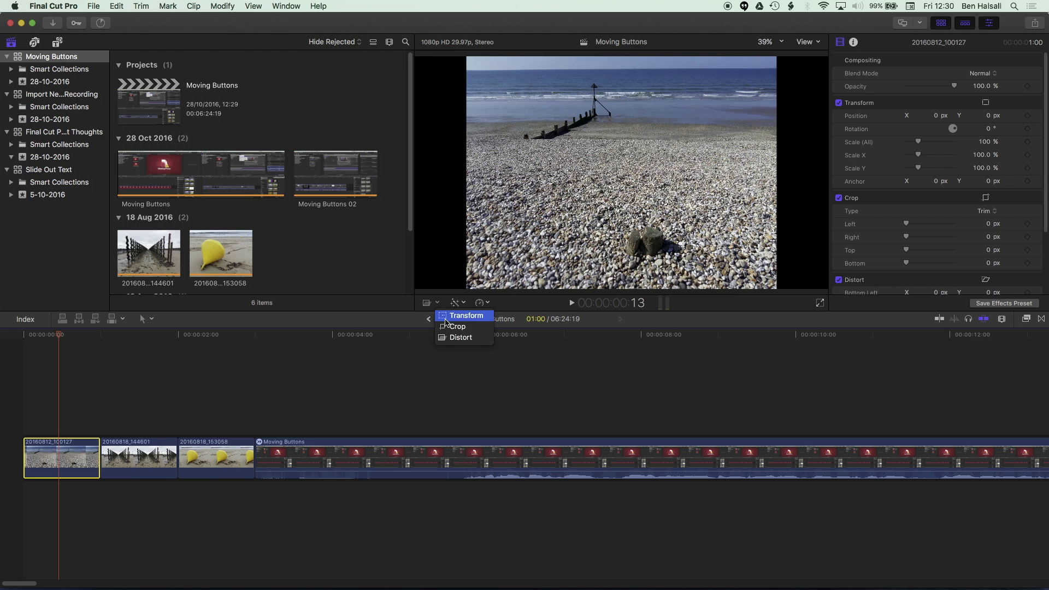
pyautogui.click(457, 327)
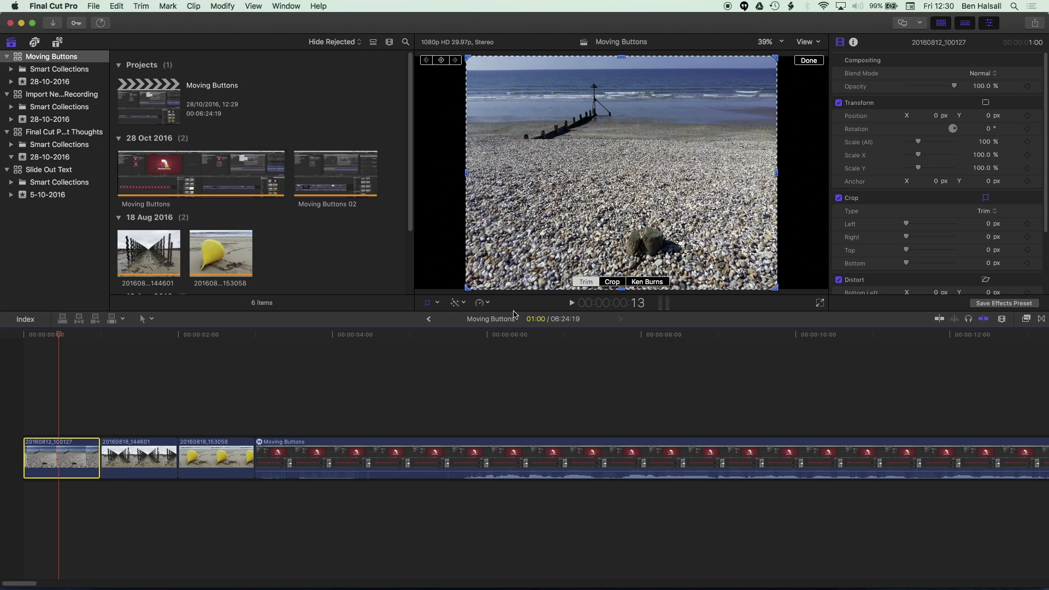
pyautogui.click(613, 282)
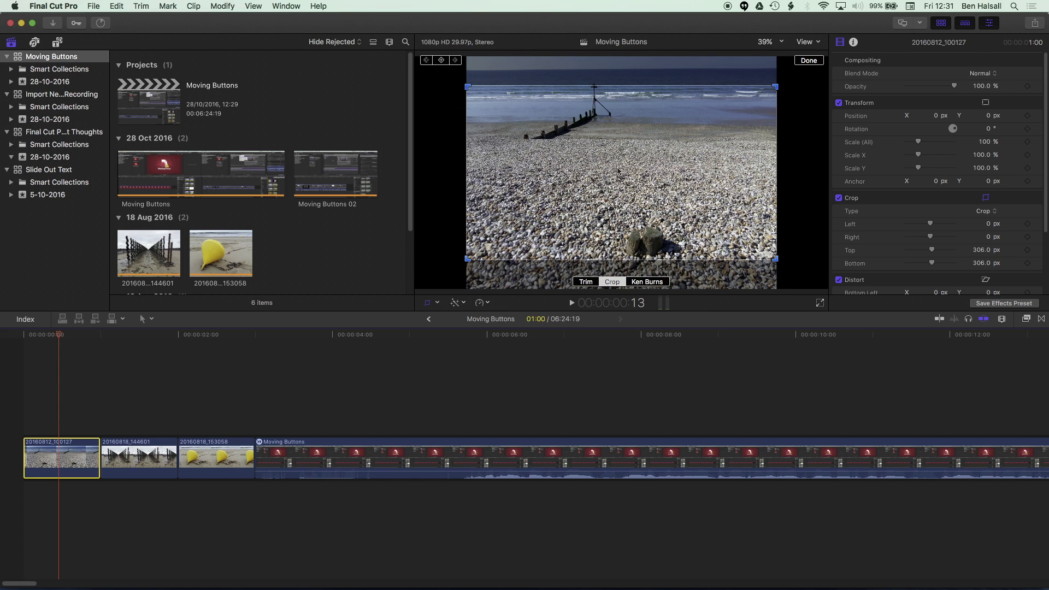
pyautogui.moveTo(617, 171); pyautogui.dragTo(617, 149)
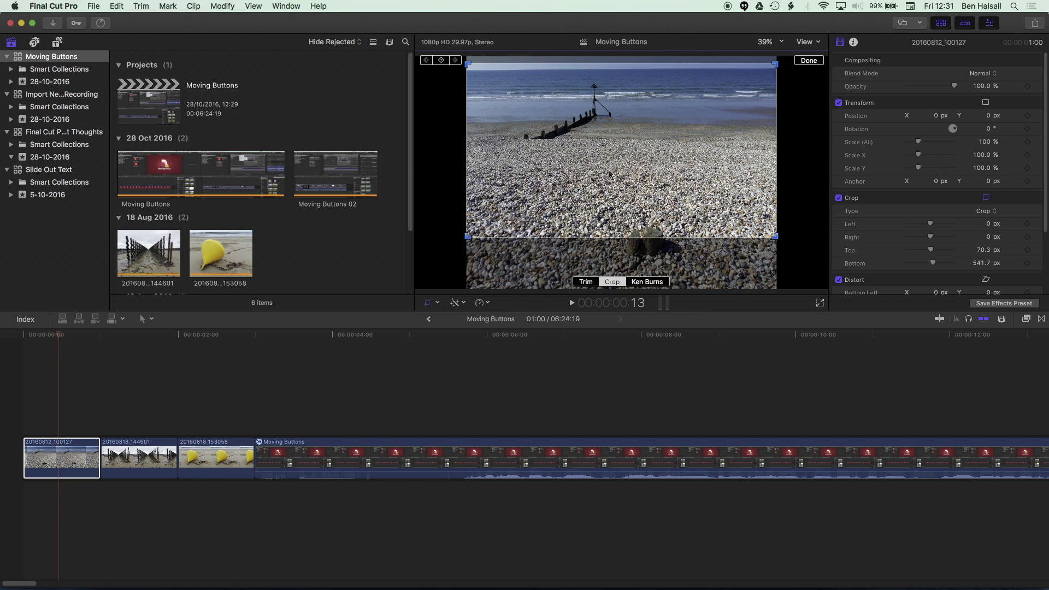
pyautogui.click(807, 60)
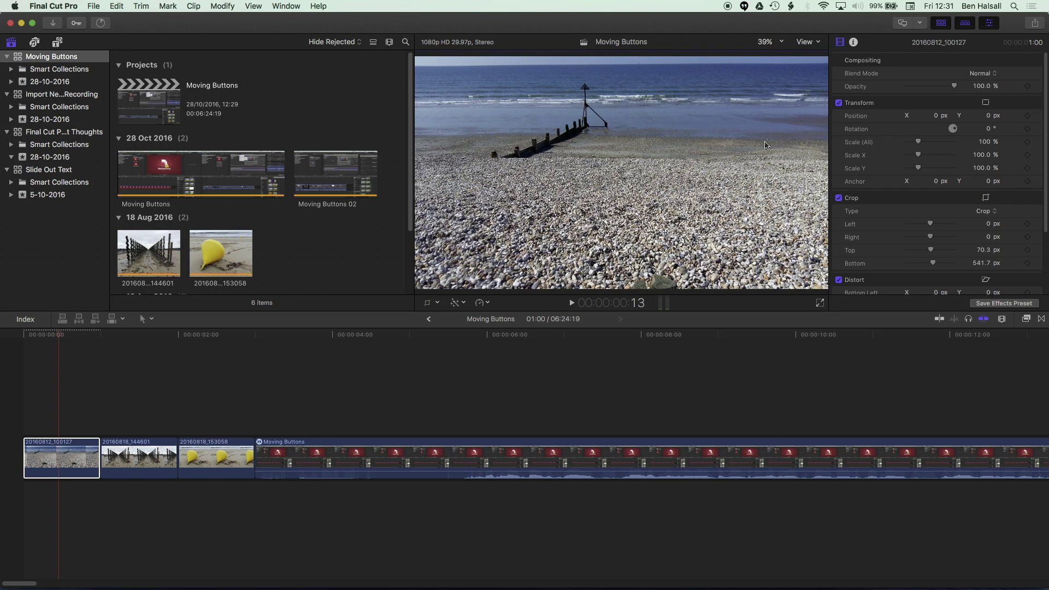
# Step: Copy the cropped pebble-beach clip and select the pier-posts and buoy clips together
pyautogui.click(140, 337)
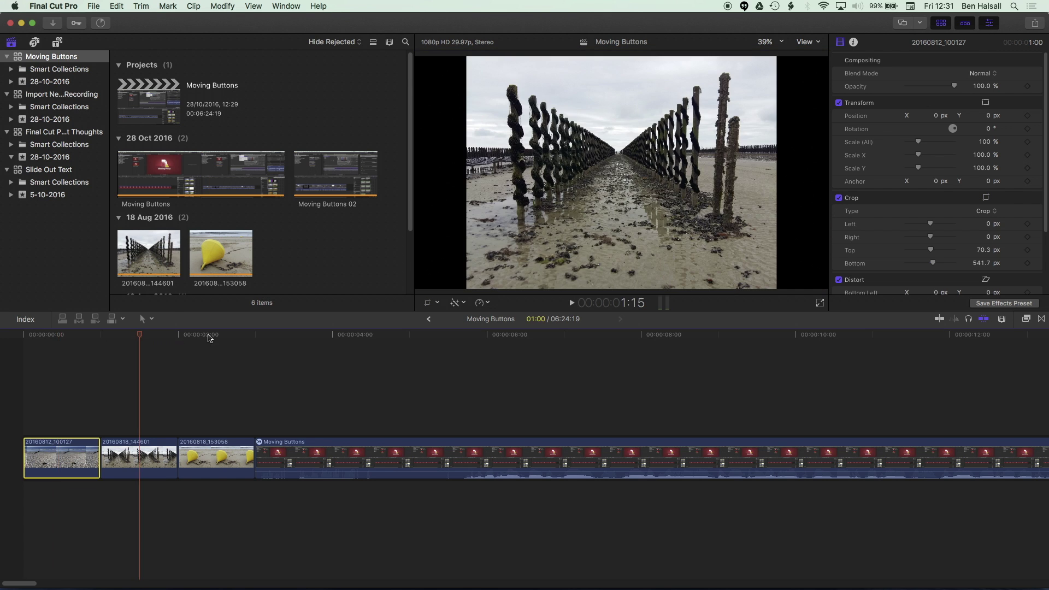
pyautogui.click(230, 337)
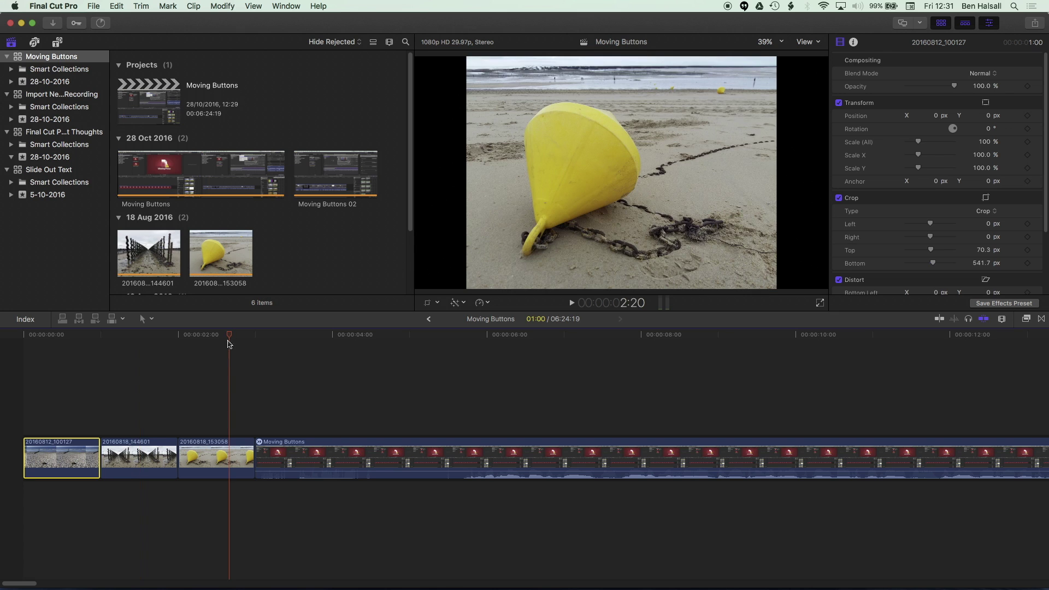
pyautogui.click(73, 336)
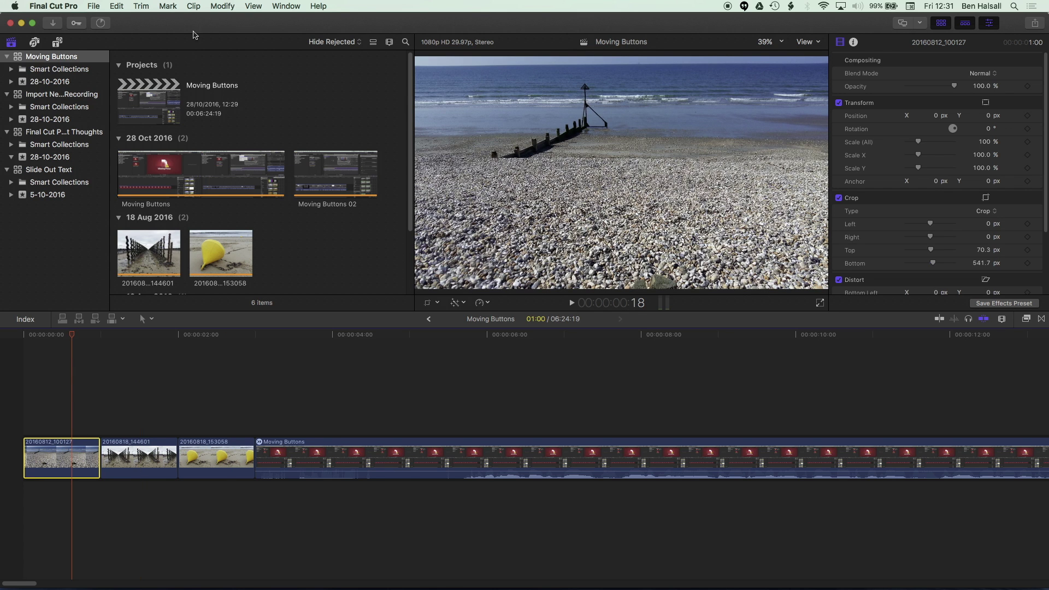
pyautogui.click(116, 6)
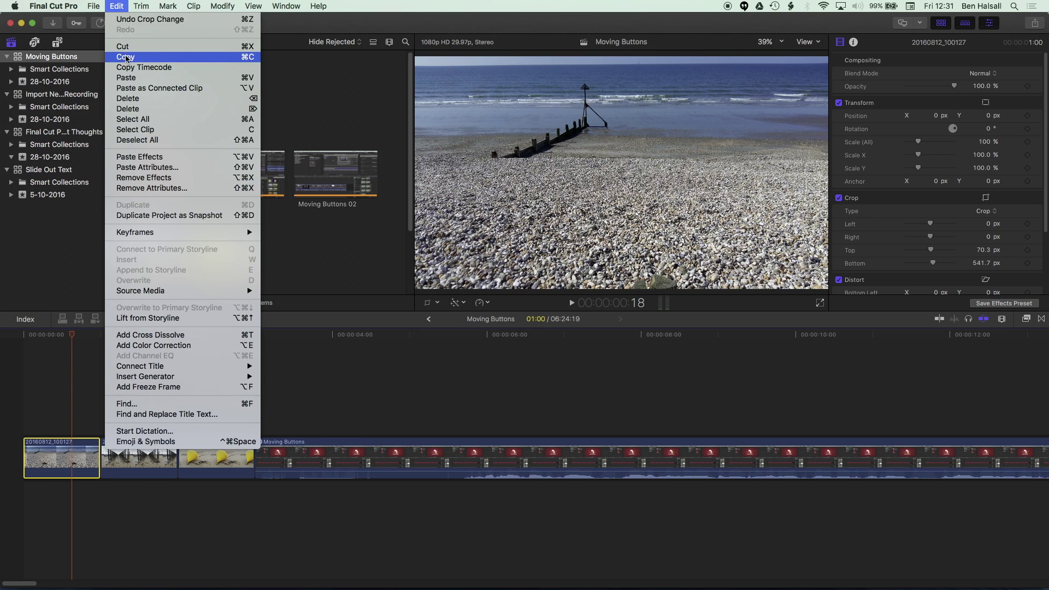
pyautogui.press('Escape')
pyautogui.moveTo(141, 418); pyautogui.dragTo(229, 475)
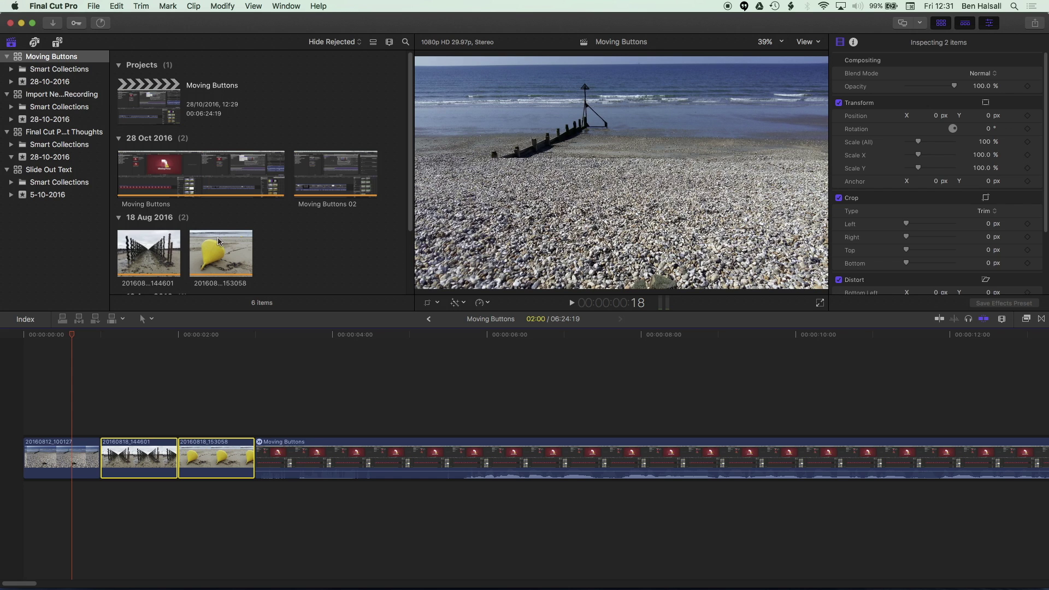
pyautogui.click(117, 6)
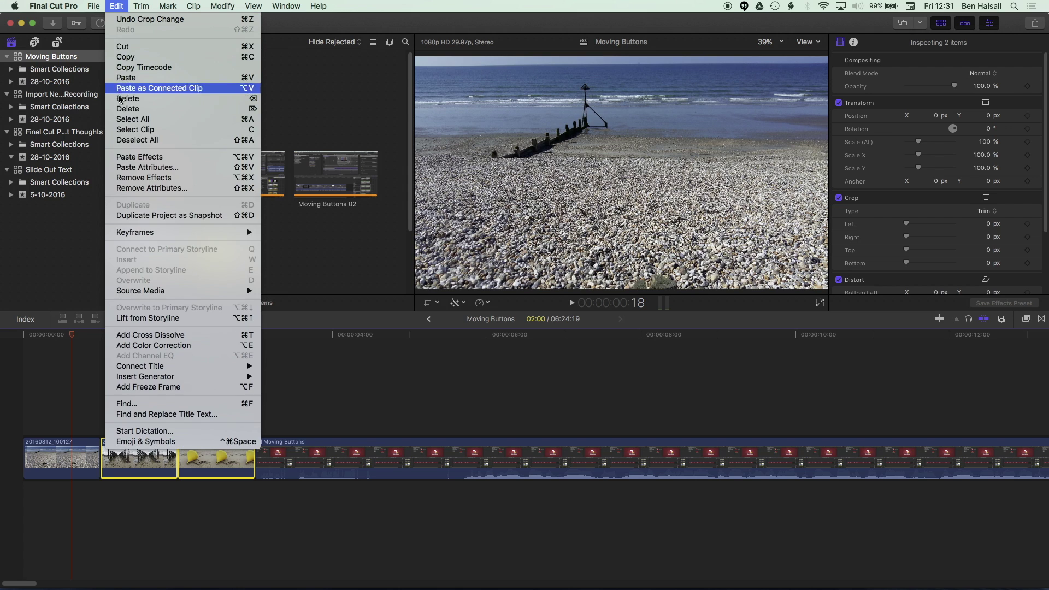
# Step: Paste only the Crop attribute onto the pier-posts and buoy clips
pyautogui.click(145, 167)
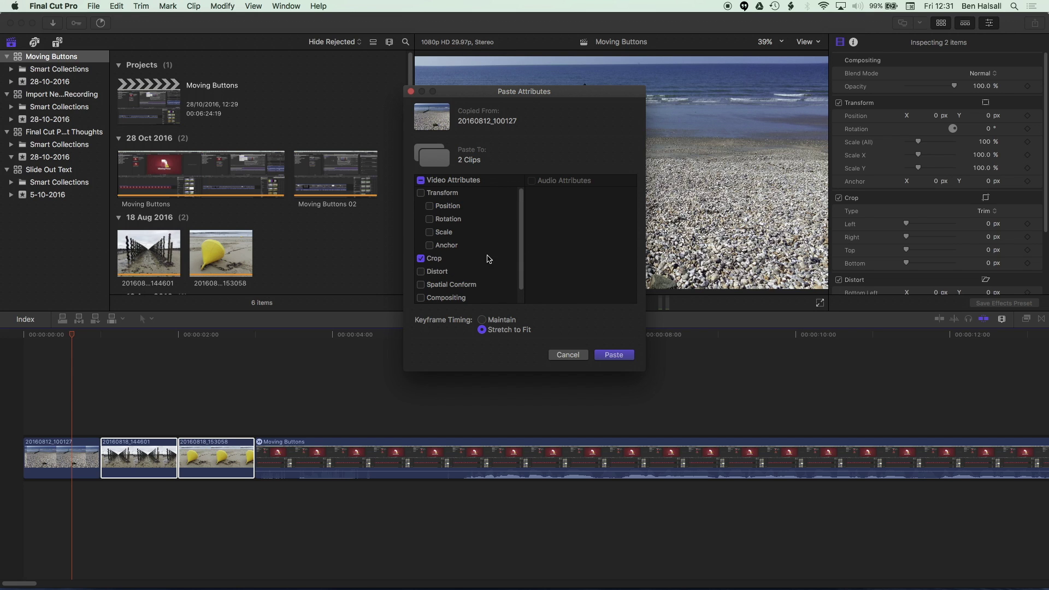
pyautogui.click(613, 355)
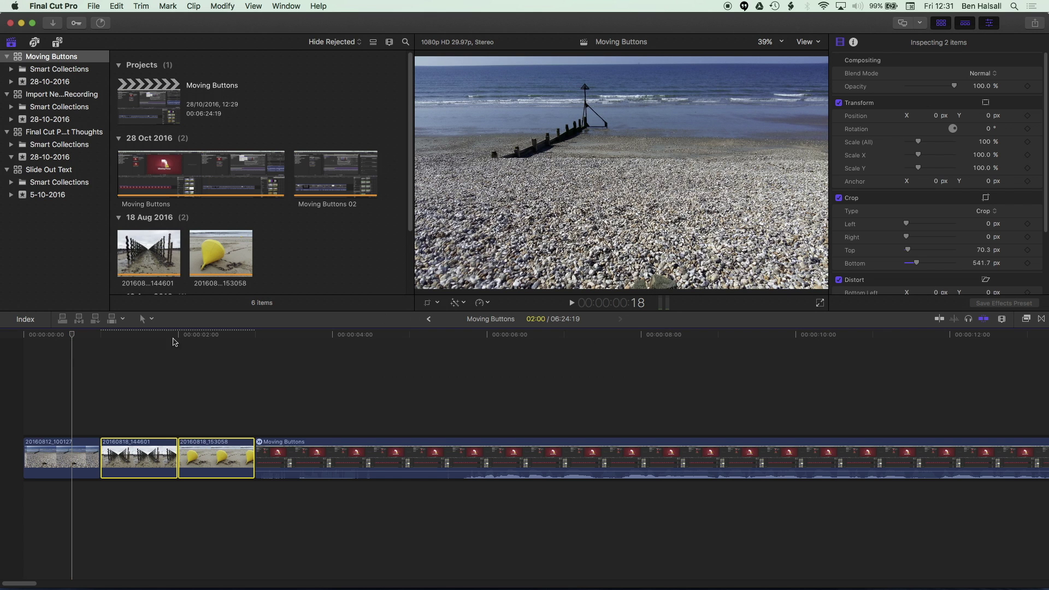
pyautogui.click(135, 341)
# Step: Preview the newly cropped buoy clip, then select all three beach photo clips
pyautogui.moveTo(138, 338); pyautogui.dragTo(216, 337)
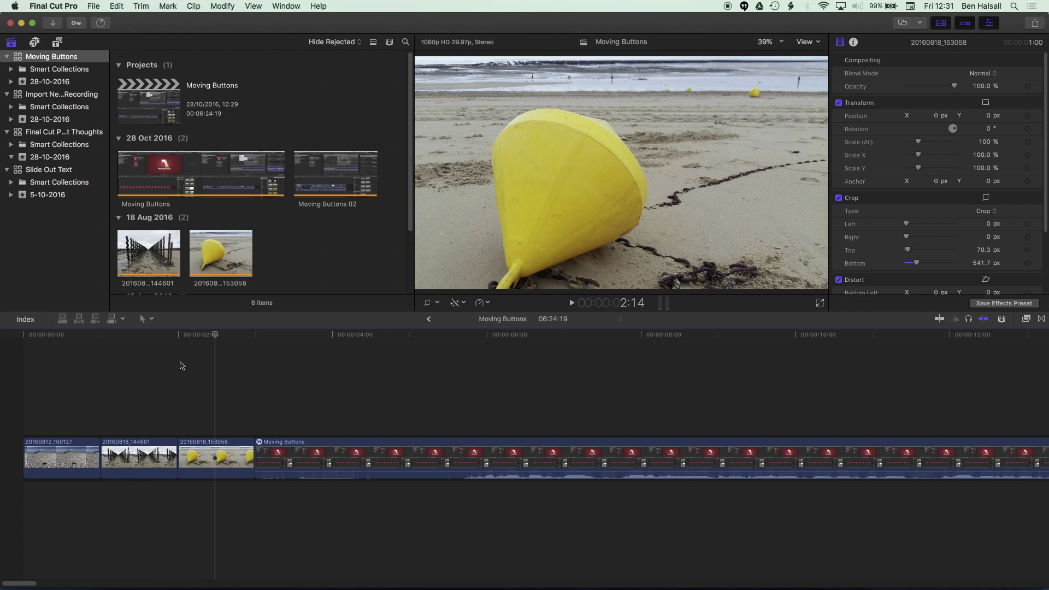
pyautogui.moveTo(58, 410); pyautogui.dragTo(218, 471)
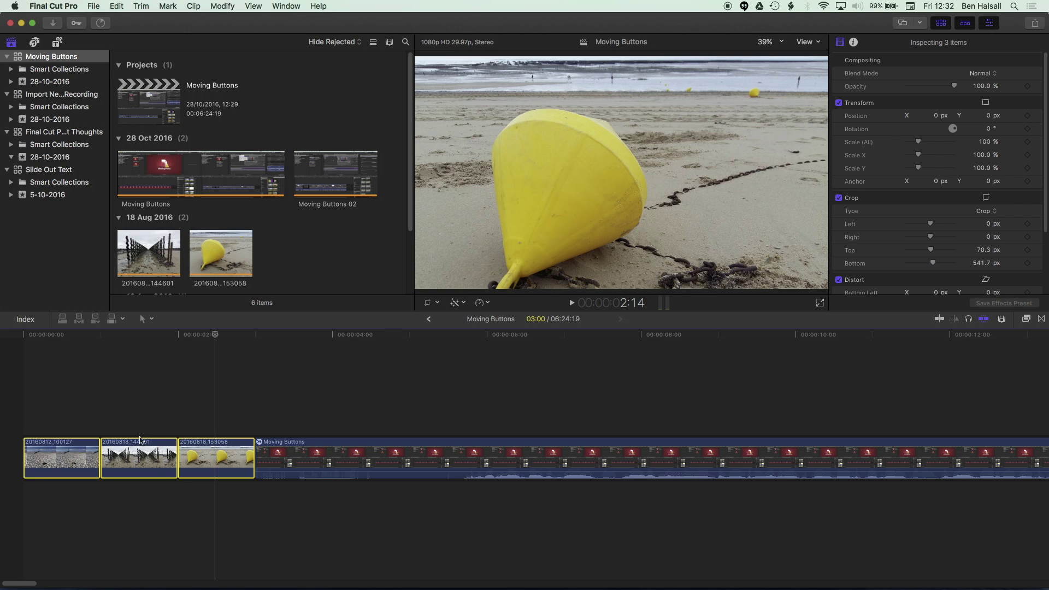
pyautogui.click(117, 5)
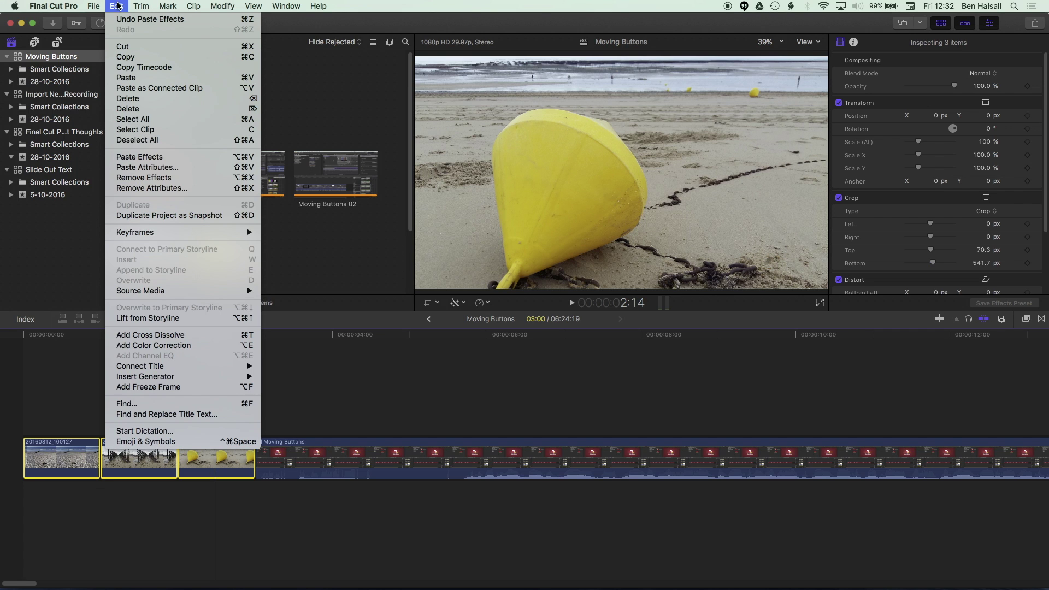
pyautogui.click(160, 189)
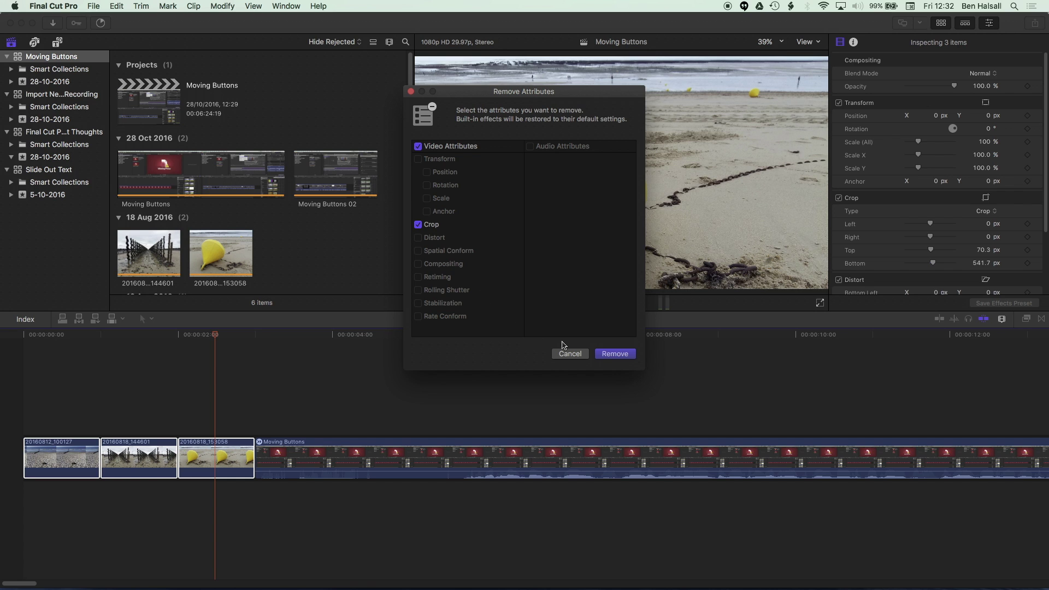
pyautogui.click(615, 356)
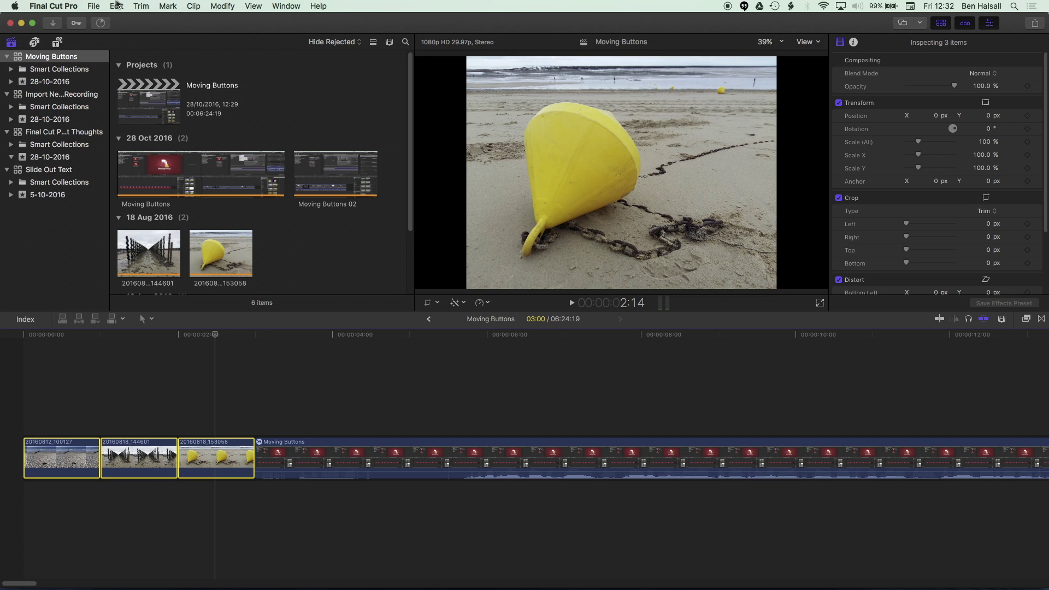
pyautogui.click(116, 6)
pyautogui.click(121, 19)
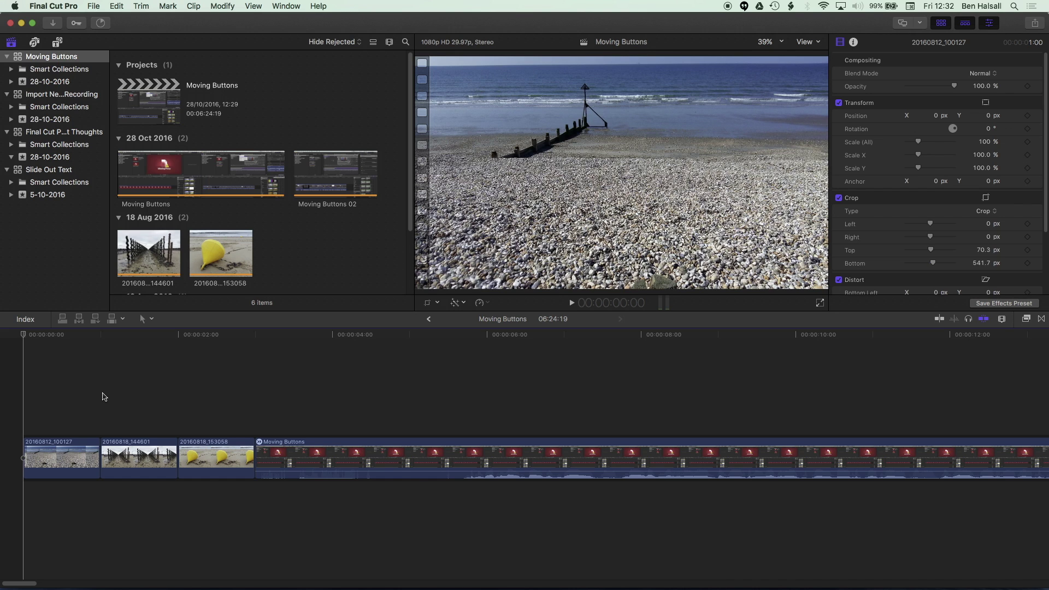
pyautogui.click(1026, 319)
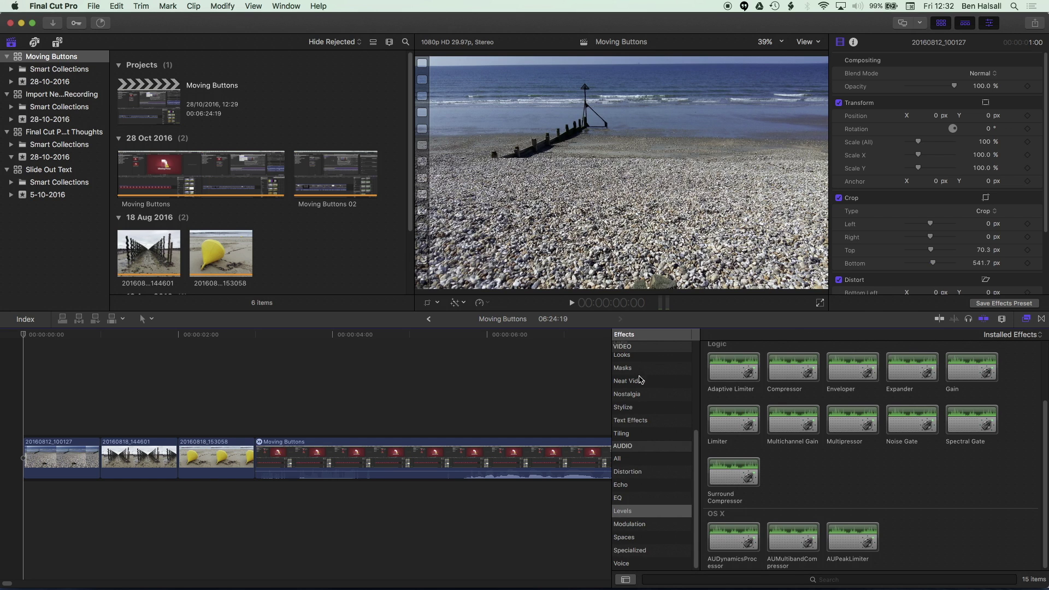
# Step: Apply the Focus blur to the first clip and move its sharp centre onto the groyne
pyautogui.scroll(5, 694, 366)
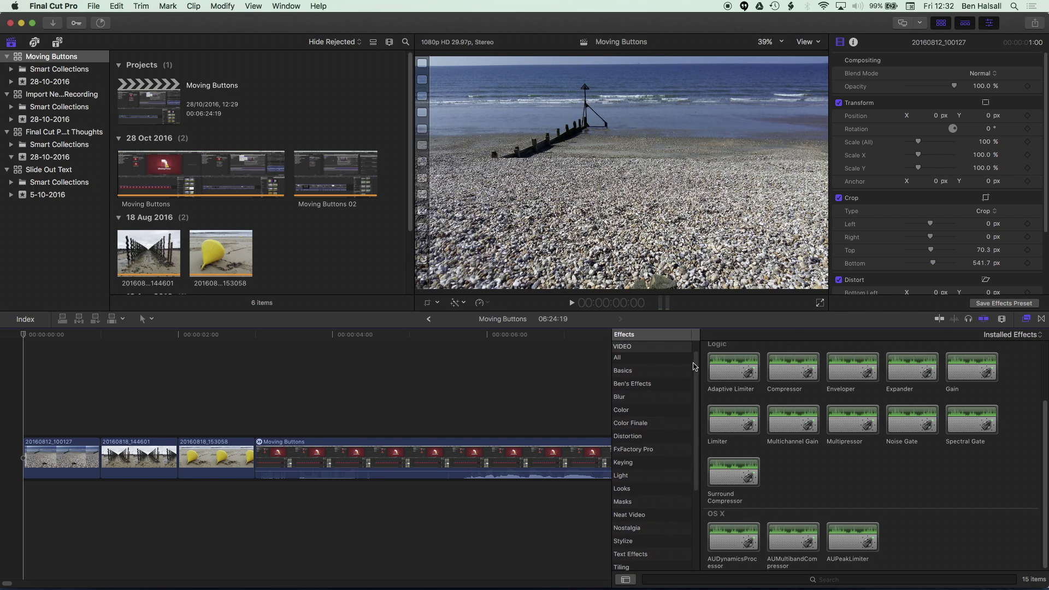
pyautogui.click(666, 397)
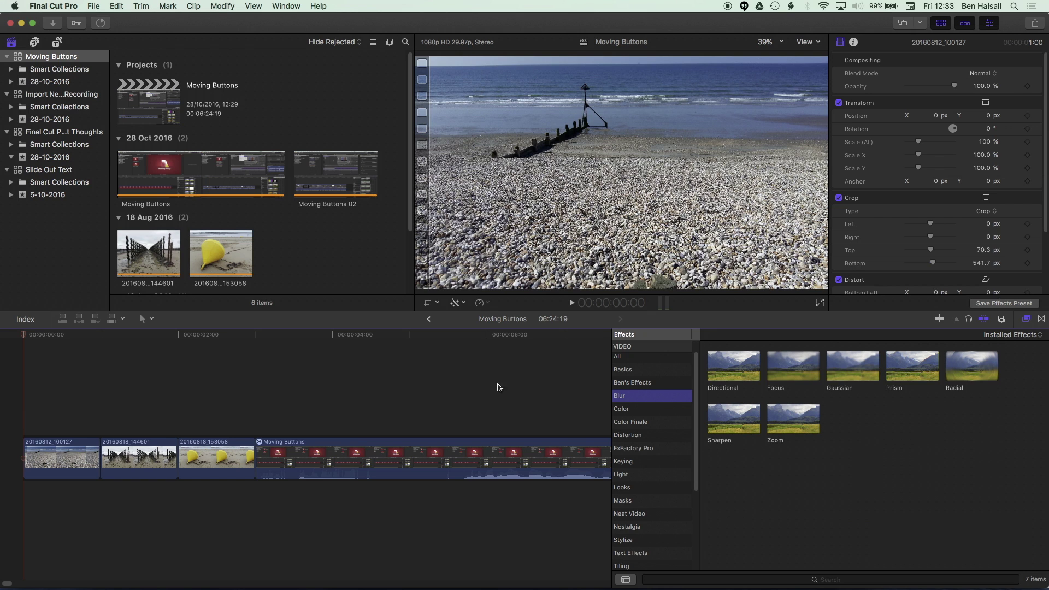
pyautogui.click(137, 405)
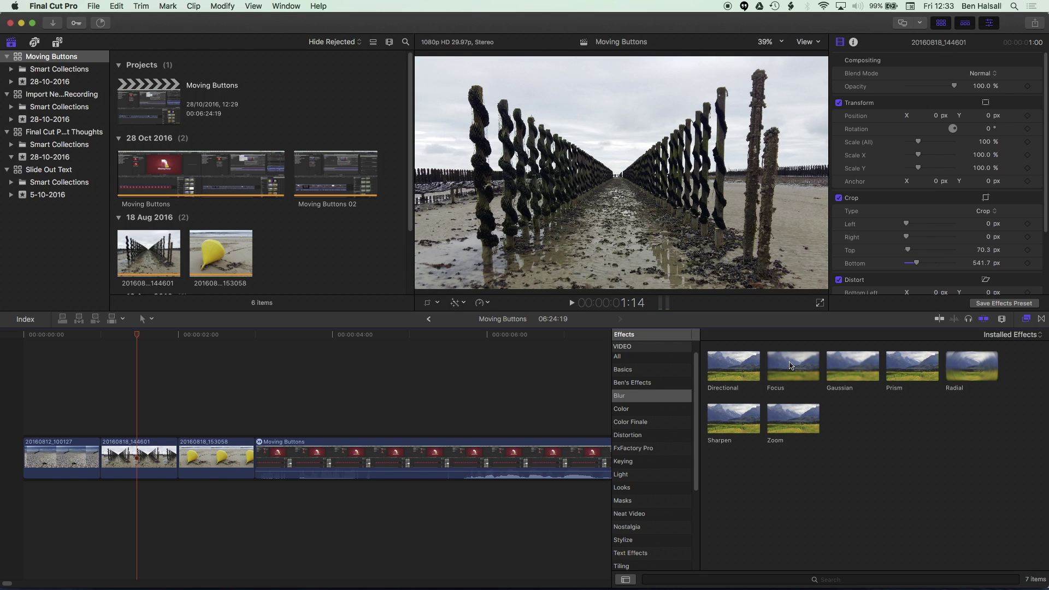
pyautogui.moveTo(796, 367); pyautogui.dragTo(74, 446)
pyautogui.click(67, 335)
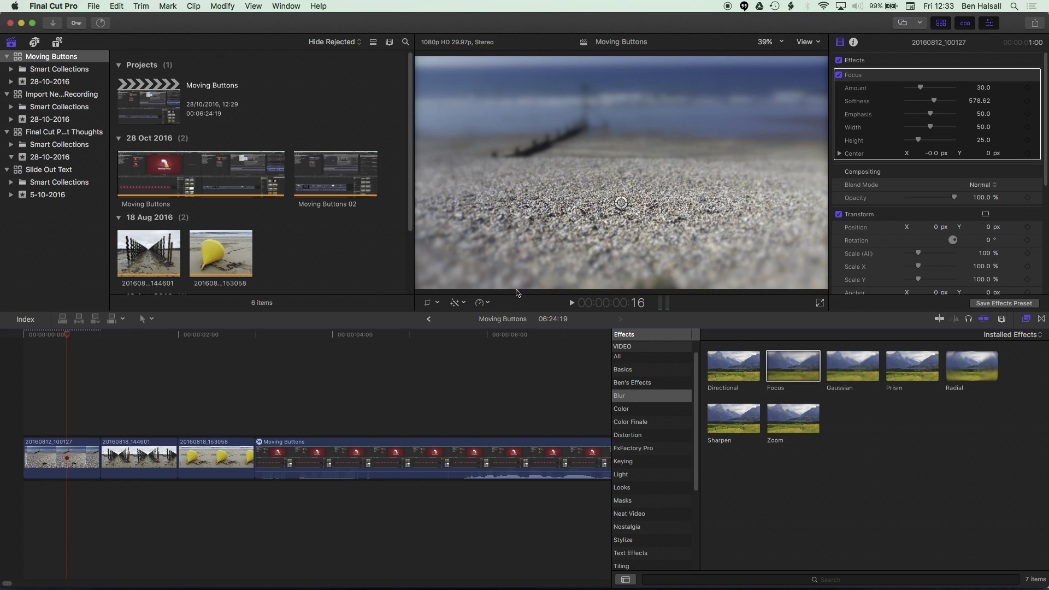
pyautogui.click(622, 203)
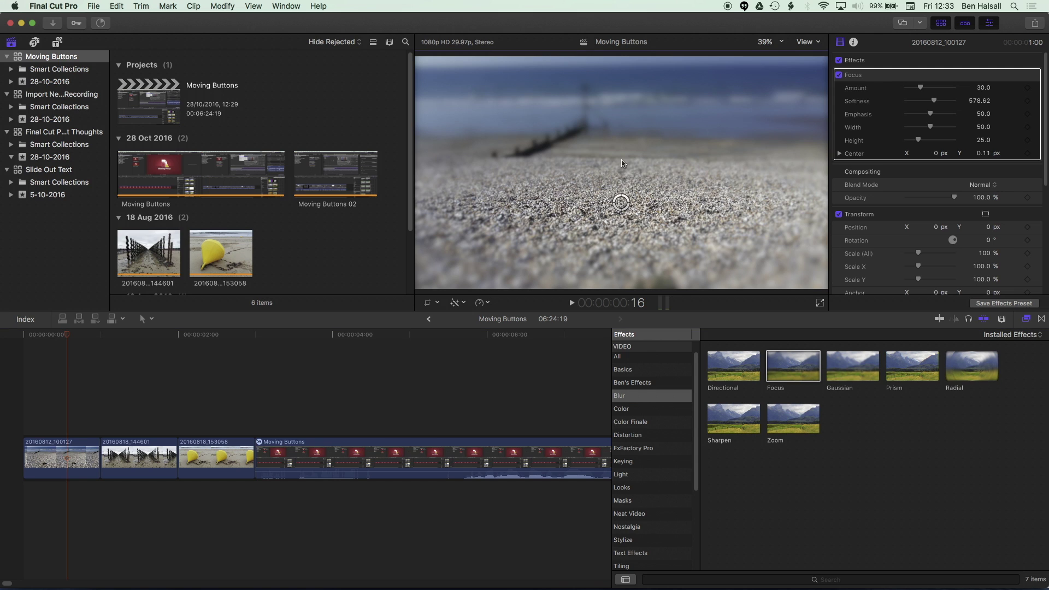
pyautogui.moveTo(623, 189); pyautogui.dragTo(590, 120)
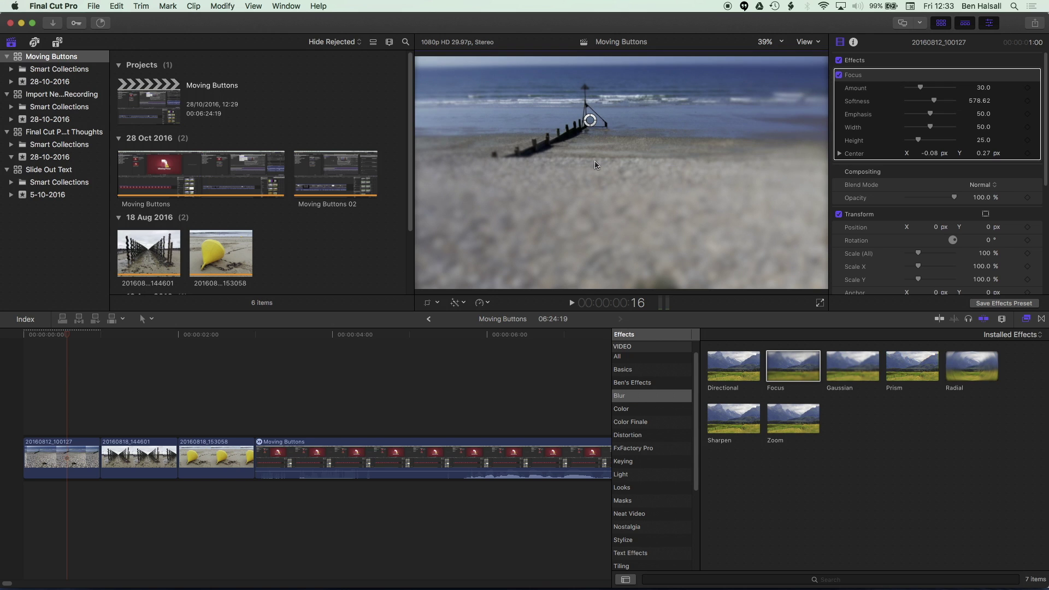
# Step: Add the Sepia color effect to the first beach clip
pyautogui.click(52, 451)
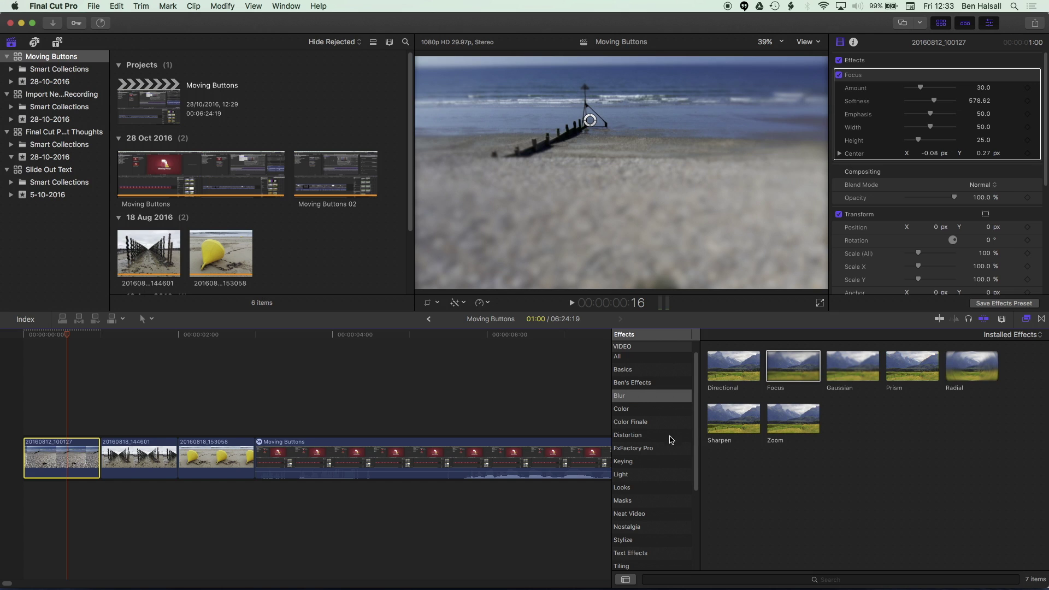
pyautogui.click(650, 412)
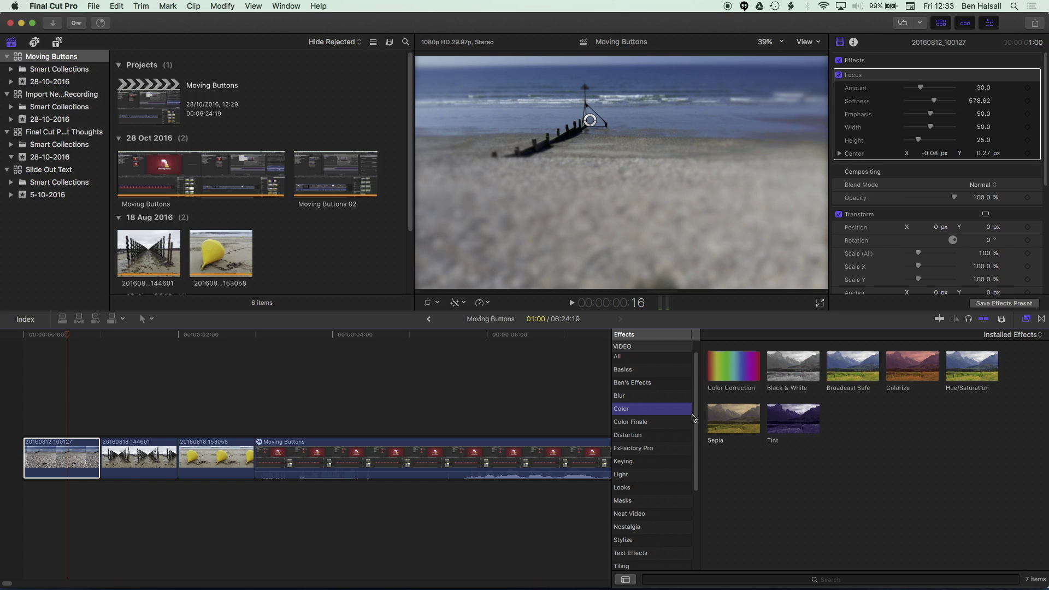
pyautogui.moveTo(742, 422); pyautogui.dragTo(63, 461)
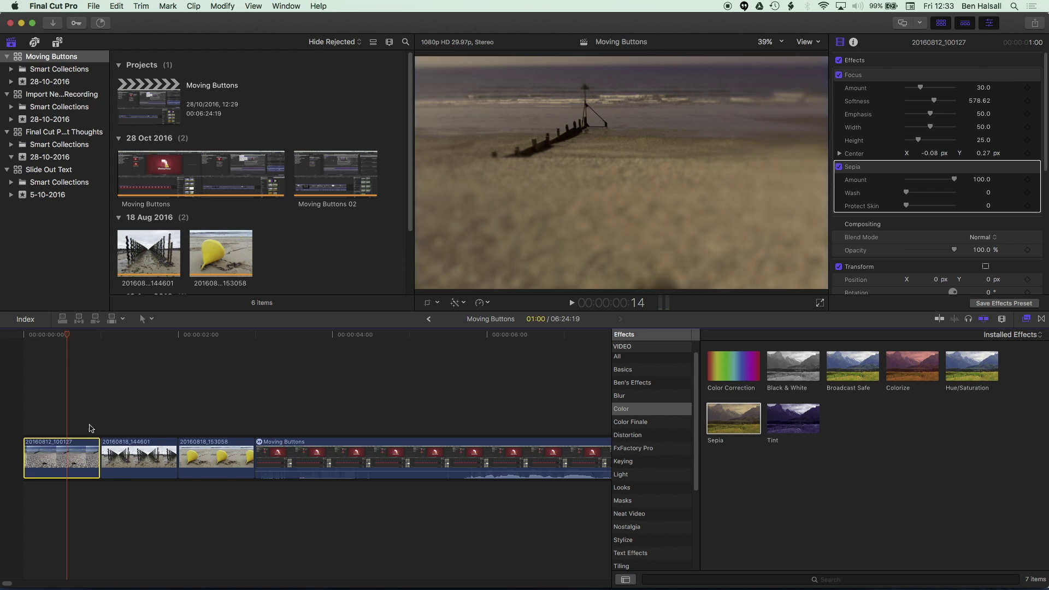
# Step: Copy the first clip and paste its Focus and Sepia effects onto the posts and buoy clips
pyautogui.click(125, 6)
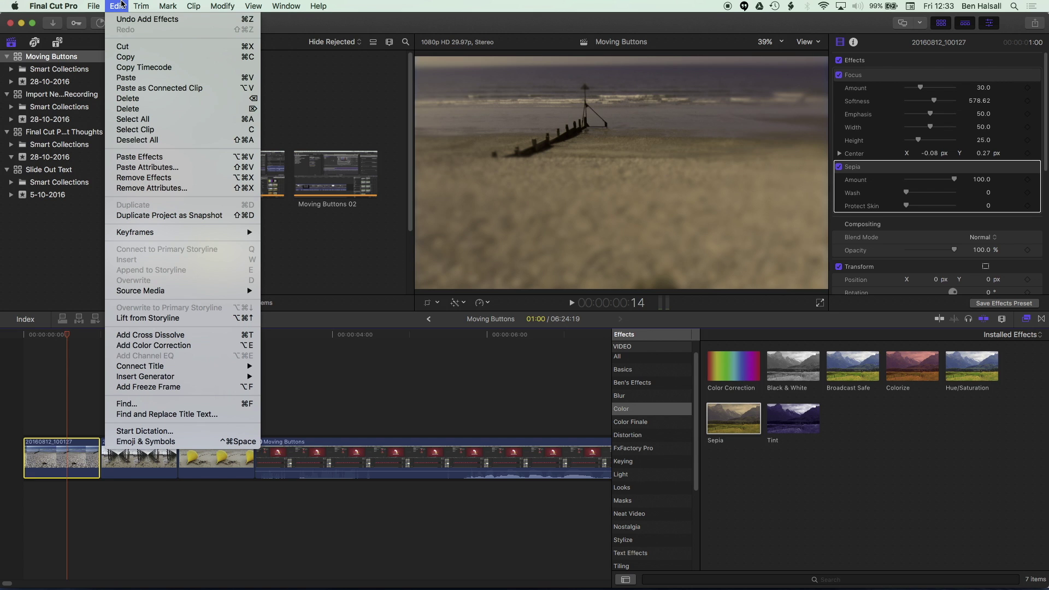
pyautogui.click(131, 57)
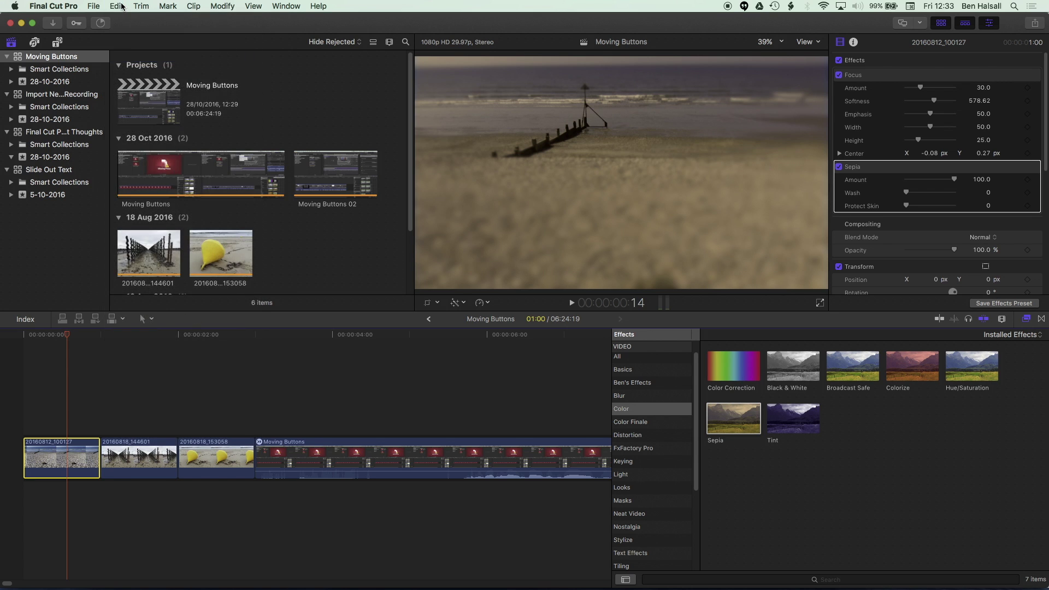
pyautogui.moveTo(132, 395); pyautogui.dragTo(230, 489)
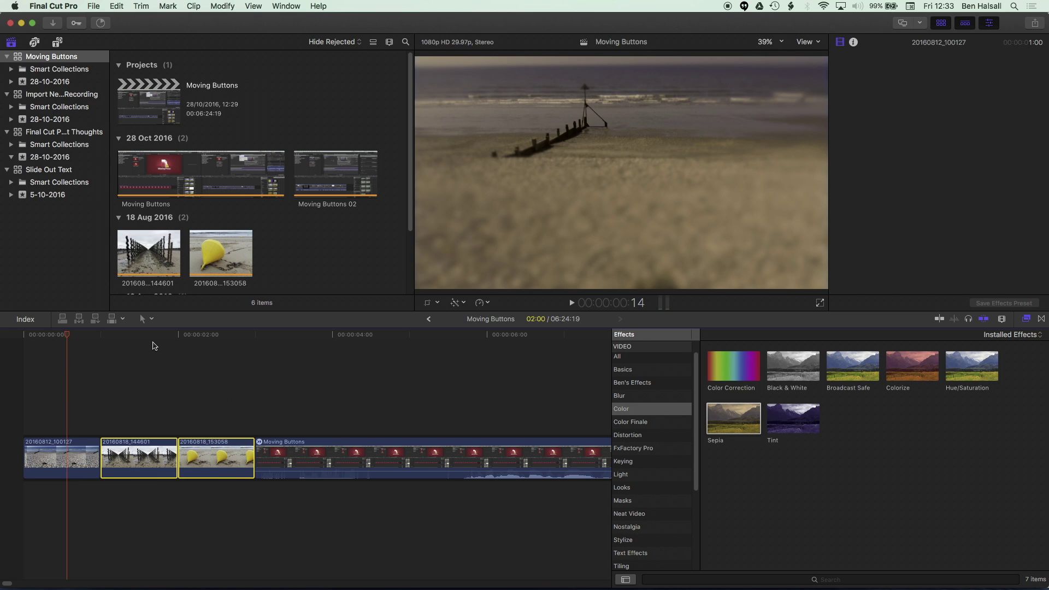
pyautogui.click(156, 341)
pyautogui.click(224, 337)
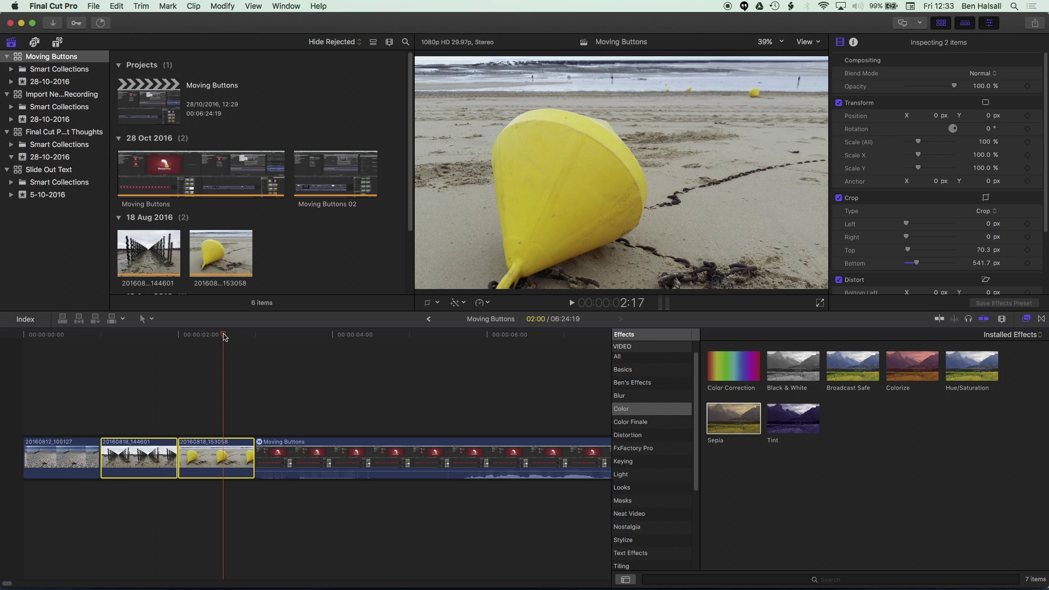
pyautogui.click(117, 6)
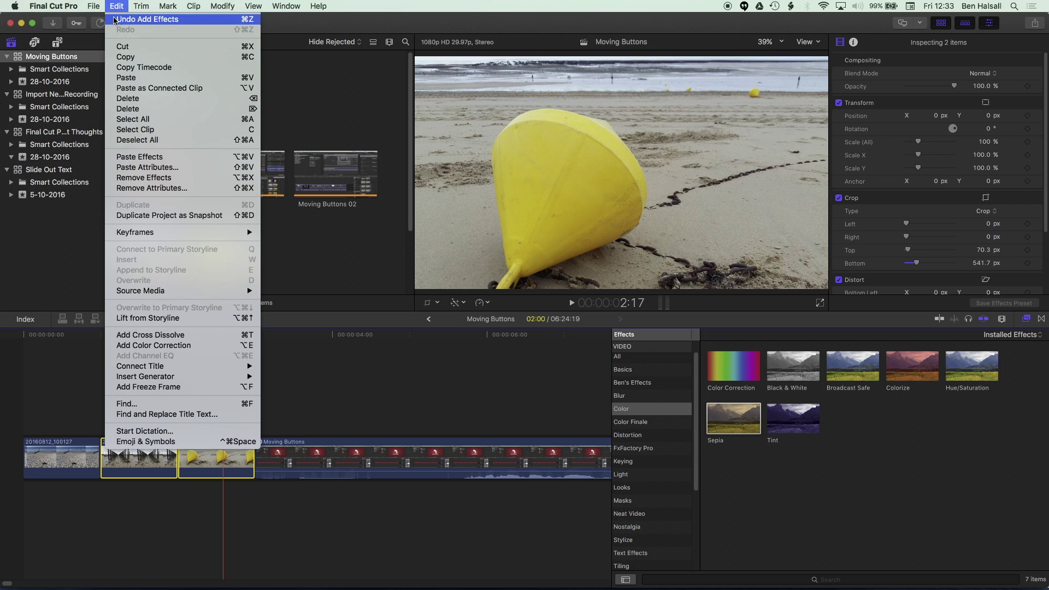
pyautogui.click(143, 173)
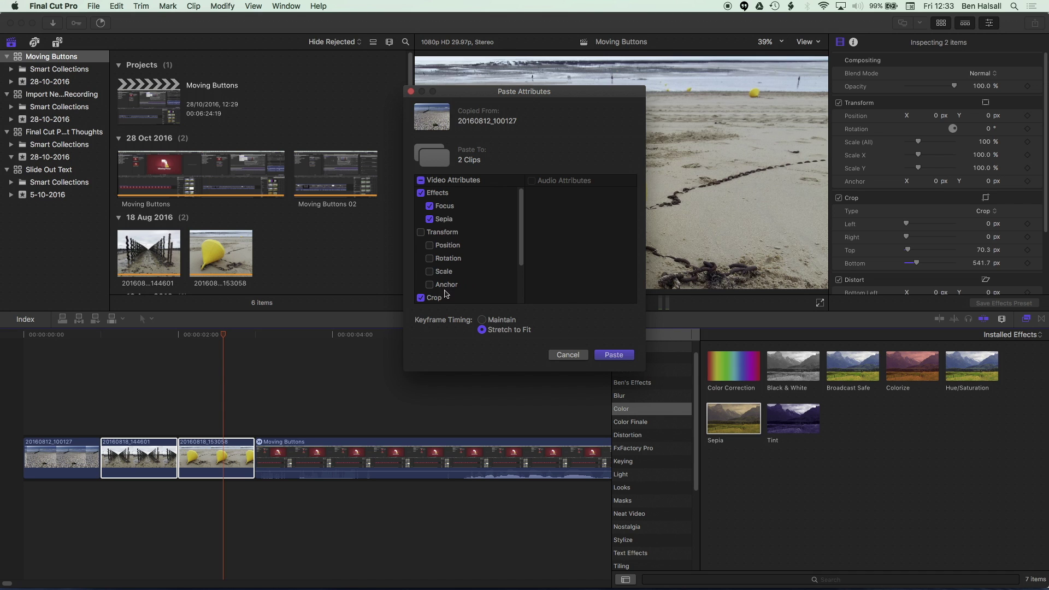
pyautogui.click(614, 356)
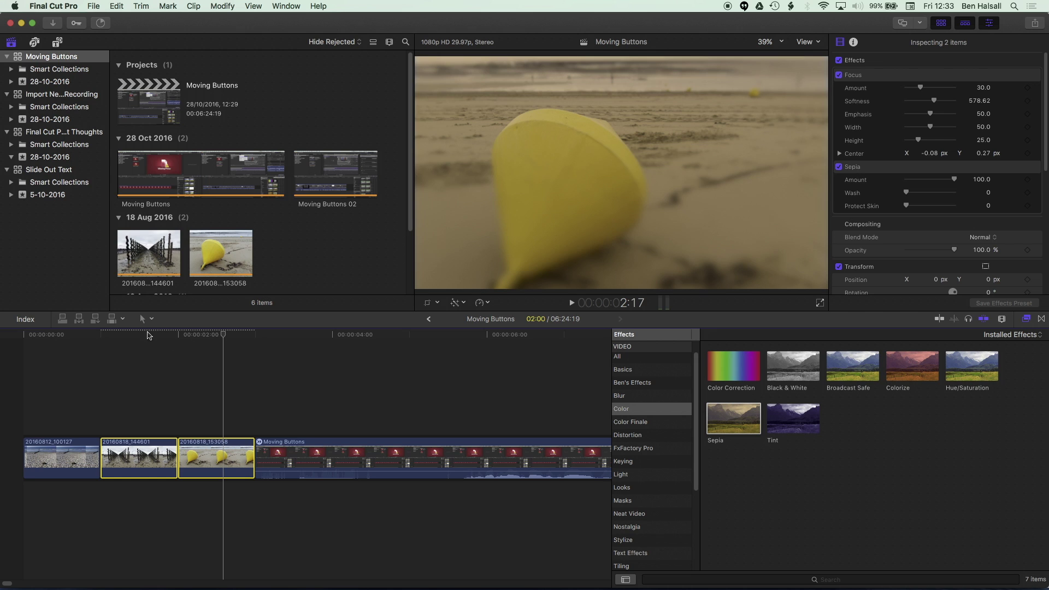
# Step: Move the buoy clip's Focus blur centre to a new sharp spot in the frame
pyautogui.click(214, 420)
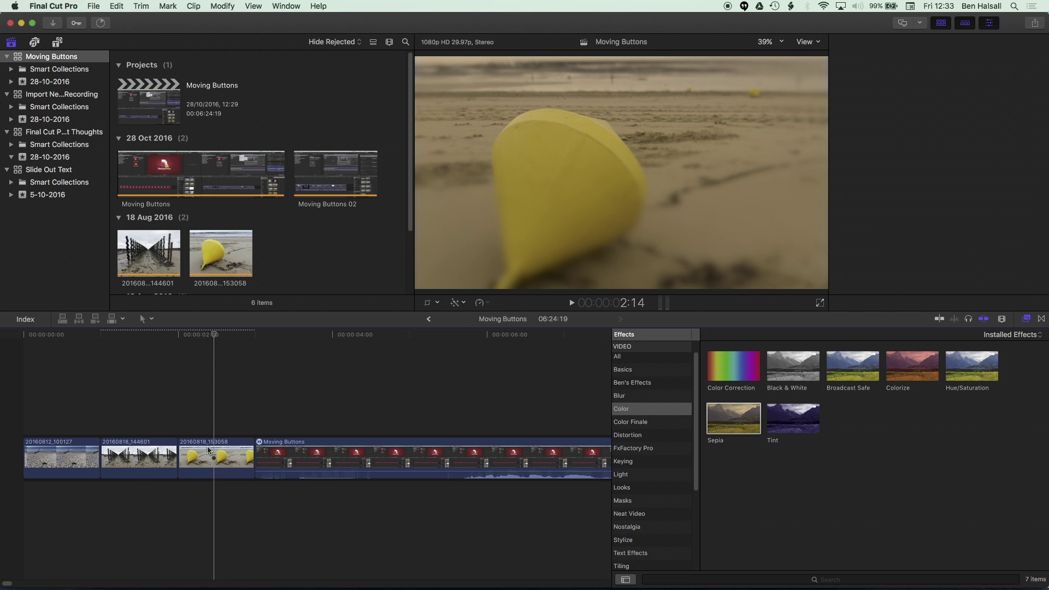
pyautogui.click(211, 453)
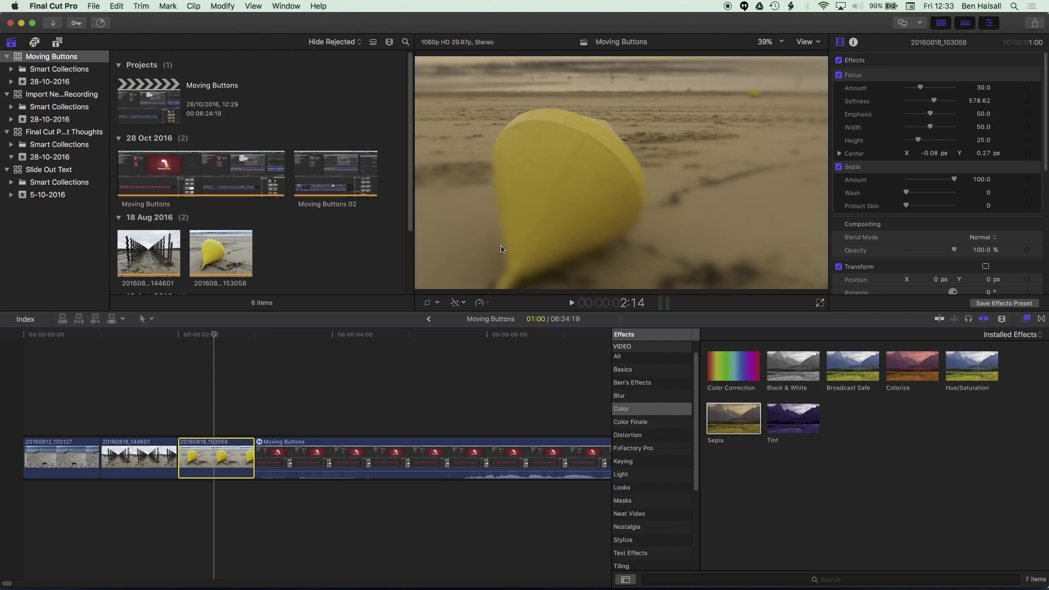
pyautogui.moveTo(875, 79)
pyautogui.click(876, 77)
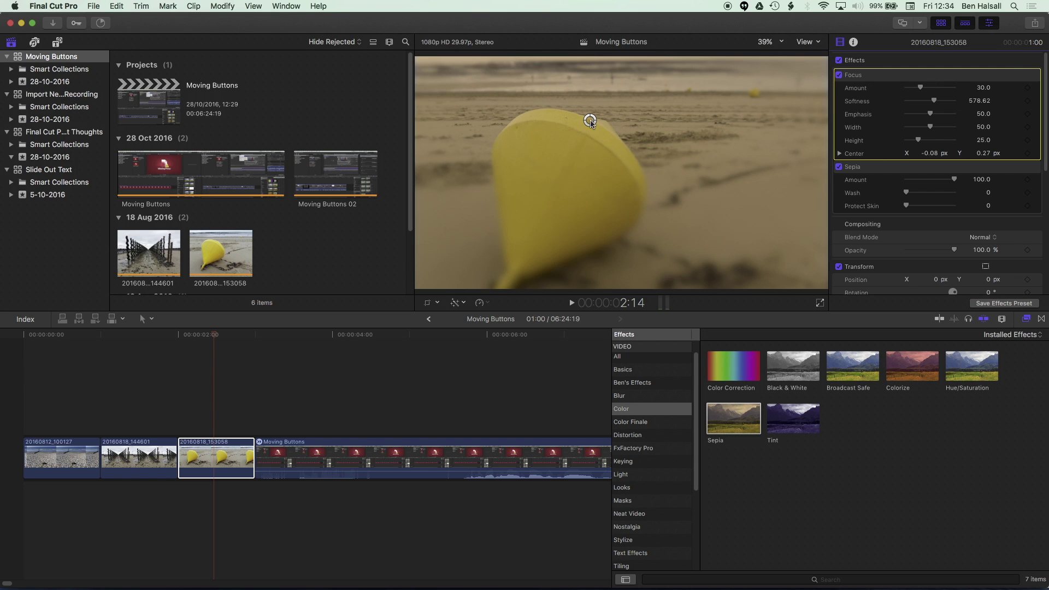
pyautogui.moveTo(590, 127); pyautogui.dragTo(758, 96)
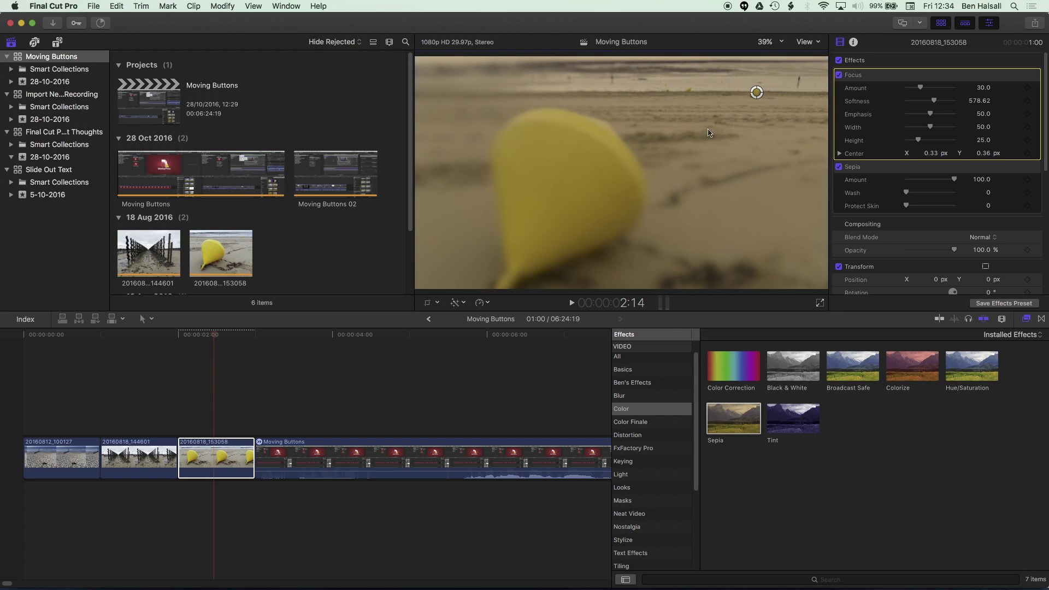
# Step: Centre the posts clip's Focus blur at X -0.01, Y 0.09 px where the posts converge
pyautogui.click(138, 336)
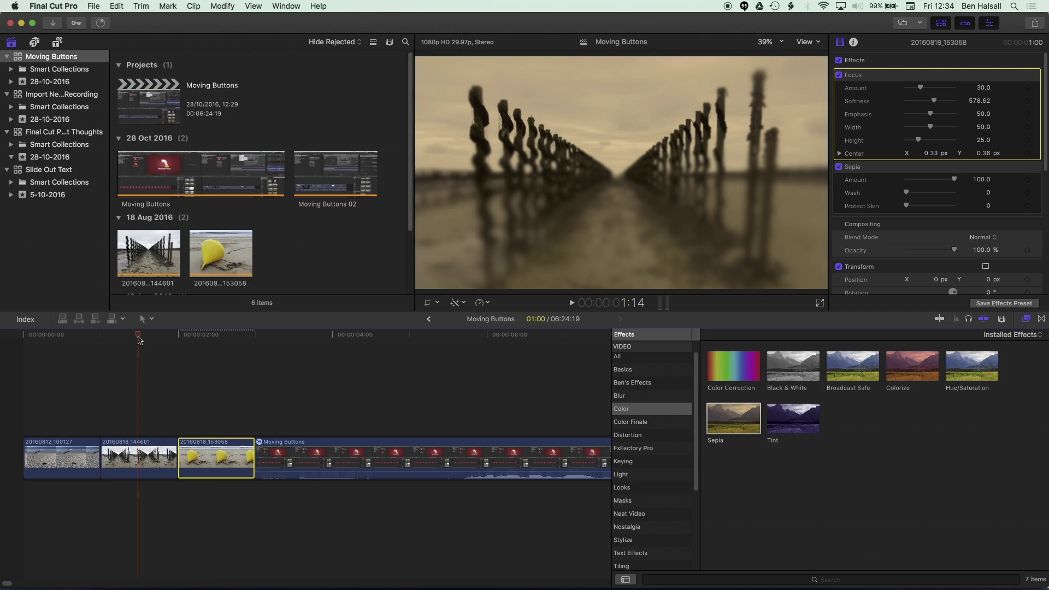
pyautogui.click(130, 458)
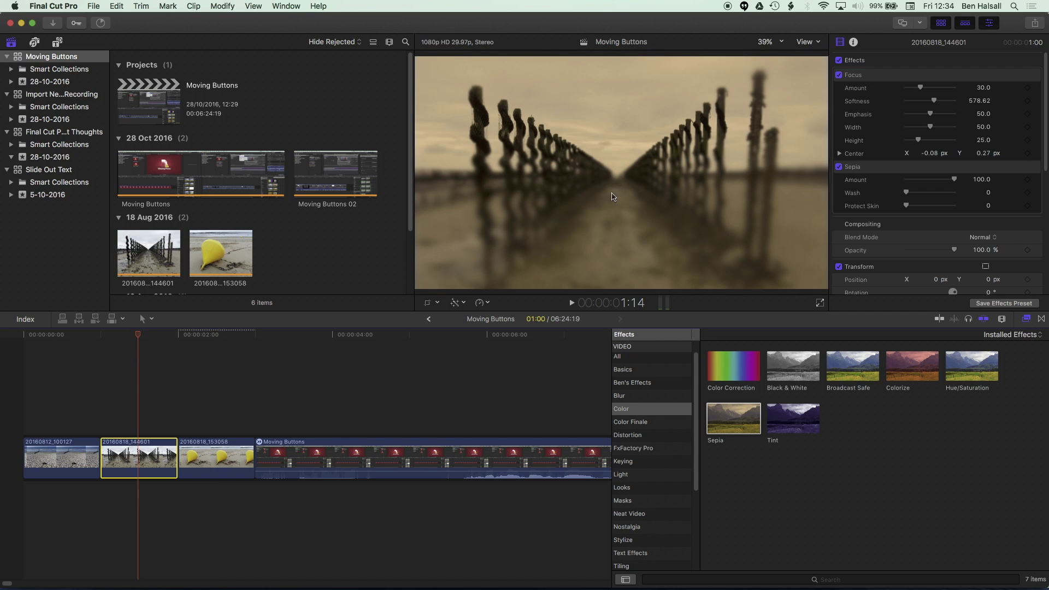
pyautogui.click(886, 78)
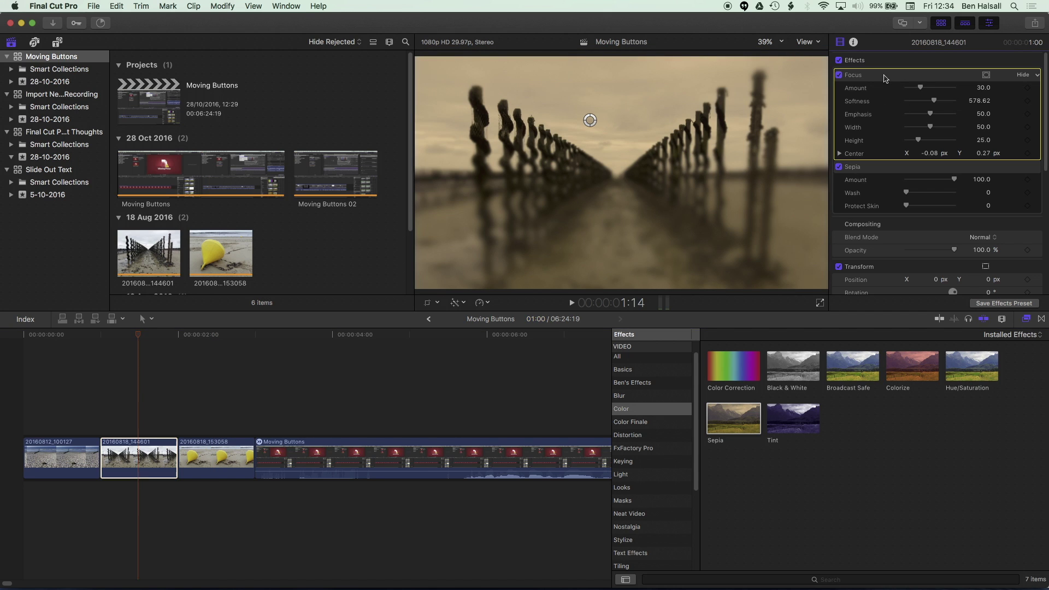
pyautogui.click(590, 120)
pyautogui.moveTo(613, 179); pyautogui.dragTo(619, 180)
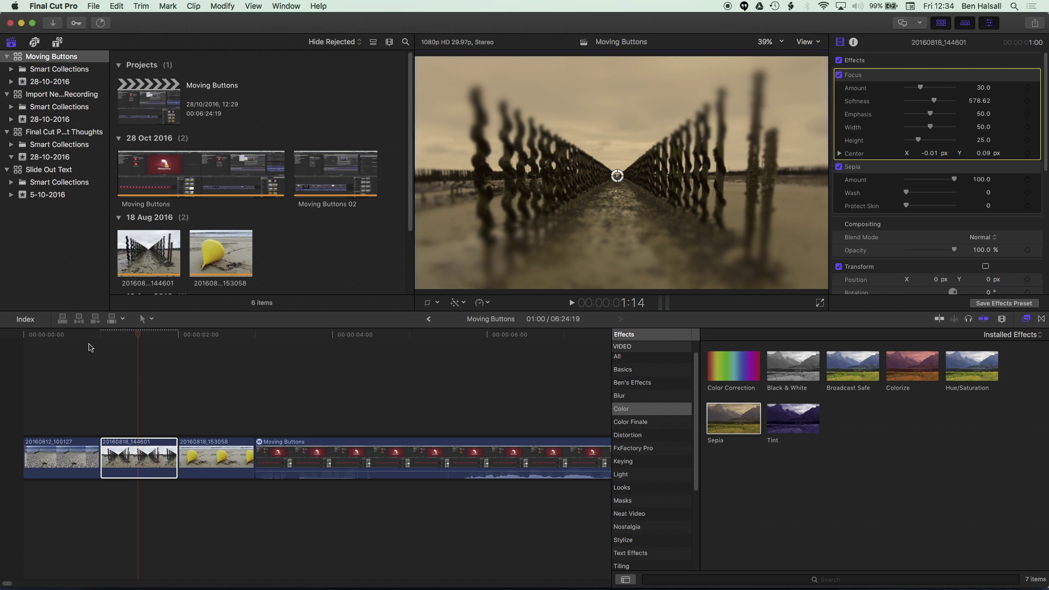
pyautogui.click(70, 418)
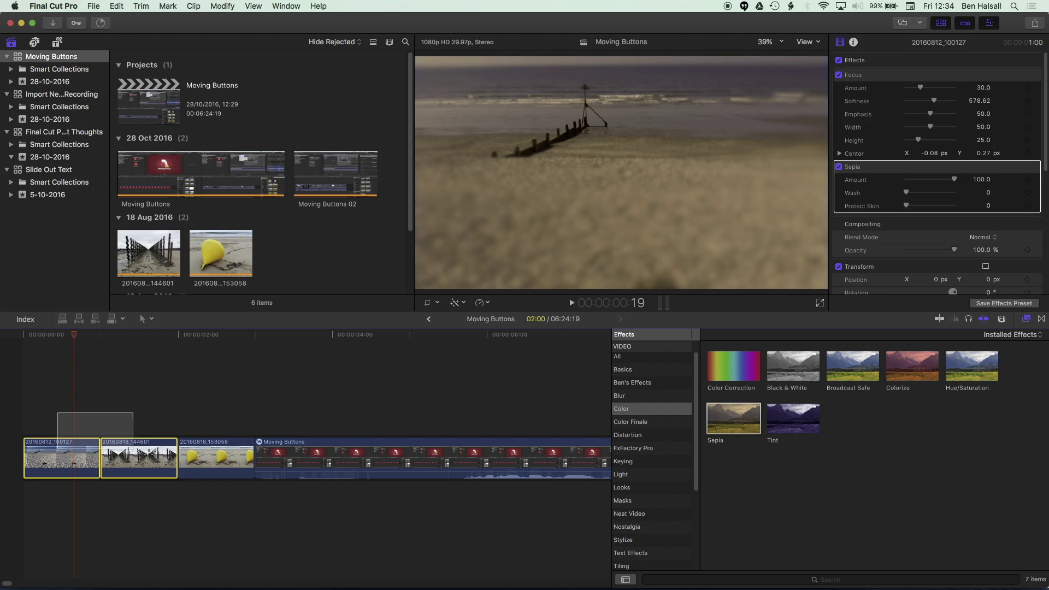
pyautogui.moveTo(133, 449); pyautogui.dragTo(225, 489)
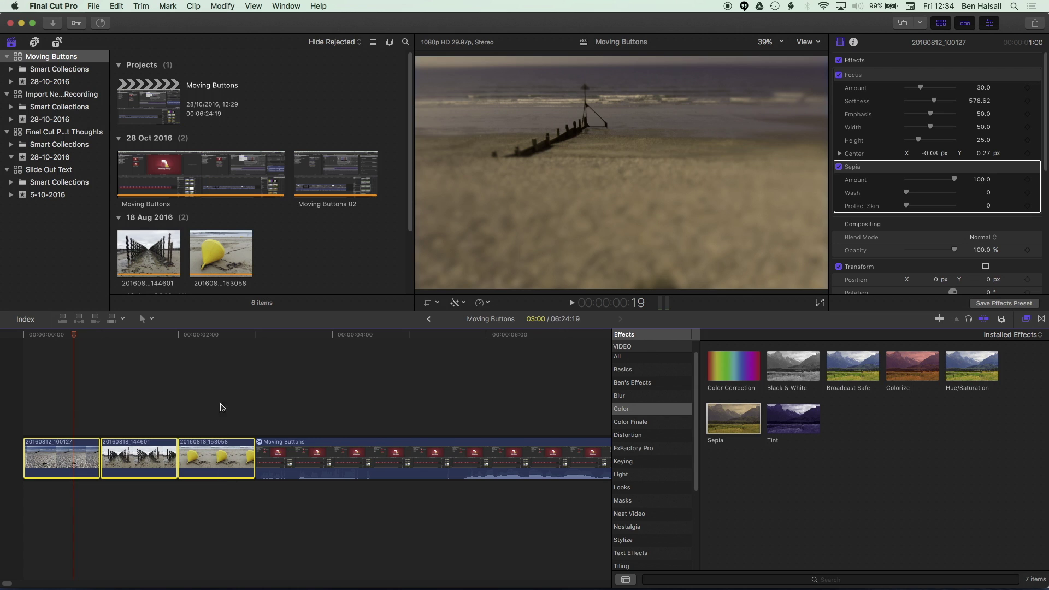
pyautogui.click(117, 6)
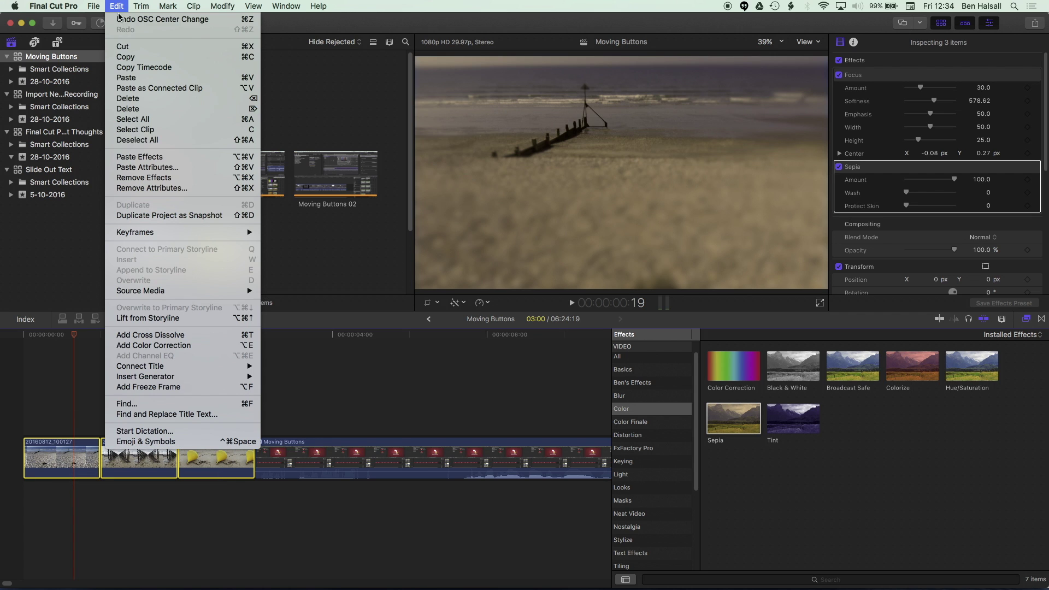
pyautogui.click(161, 179)
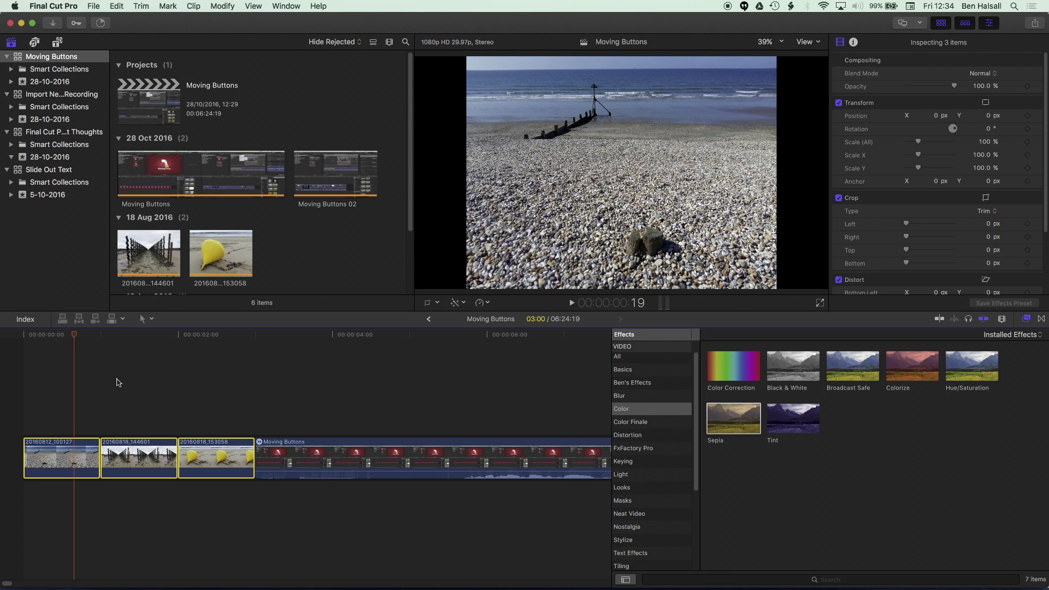
pyautogui.press('super+z')
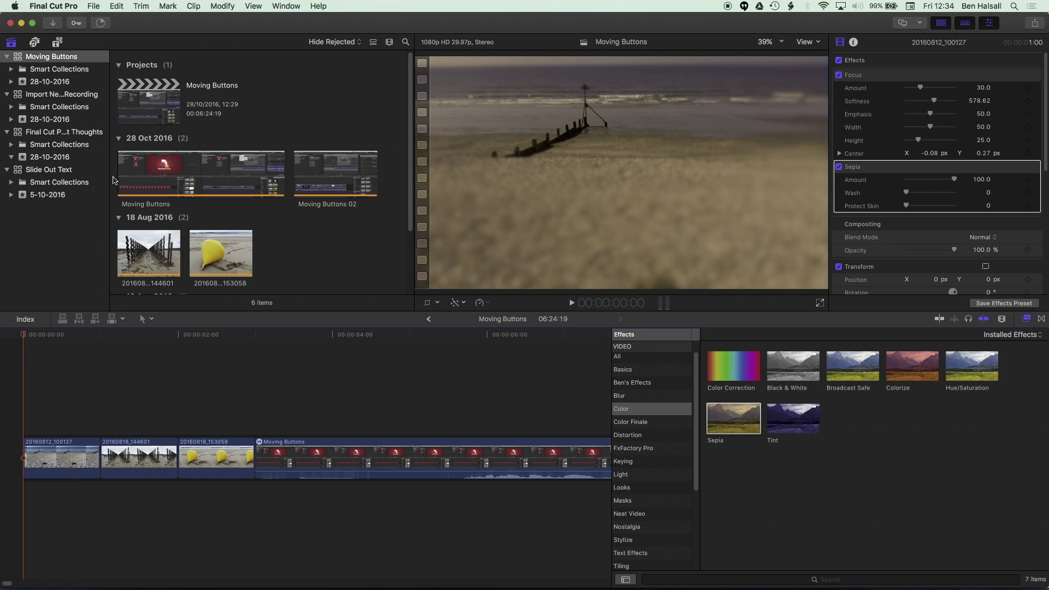
pyautogui.click(74, 336)
pyautogui.click(127, 339)
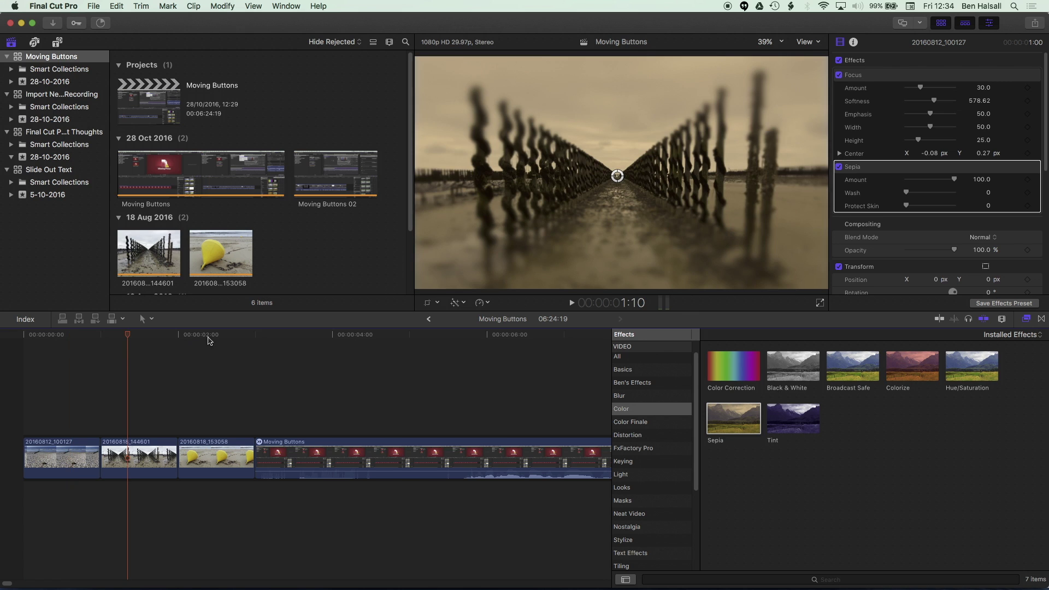
pyautogui.moveTo(224, 493); pyautogui.dragTo(62, 411)
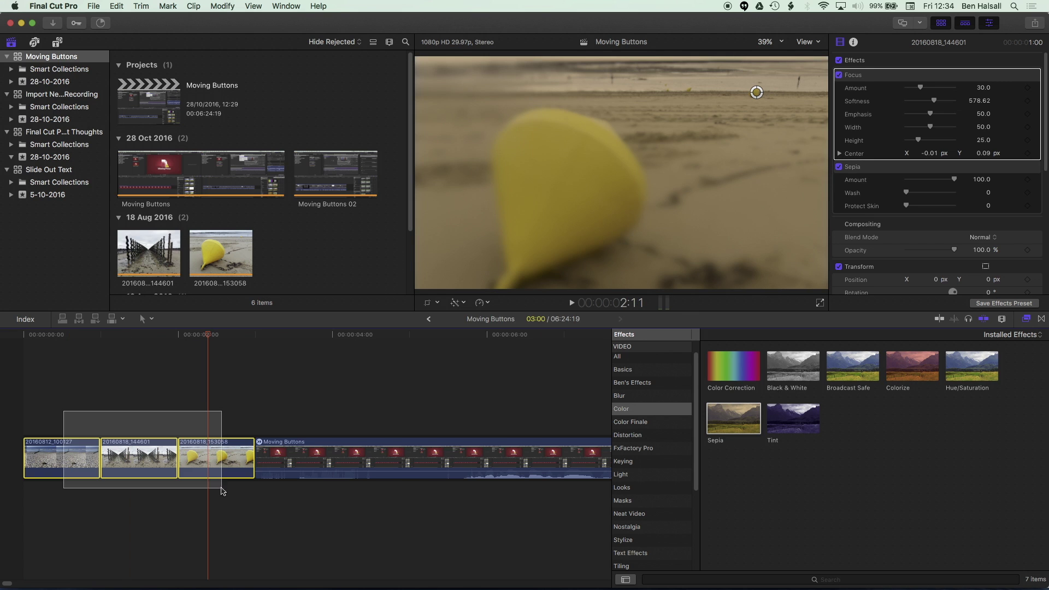
pyautogui.click(116, 6)
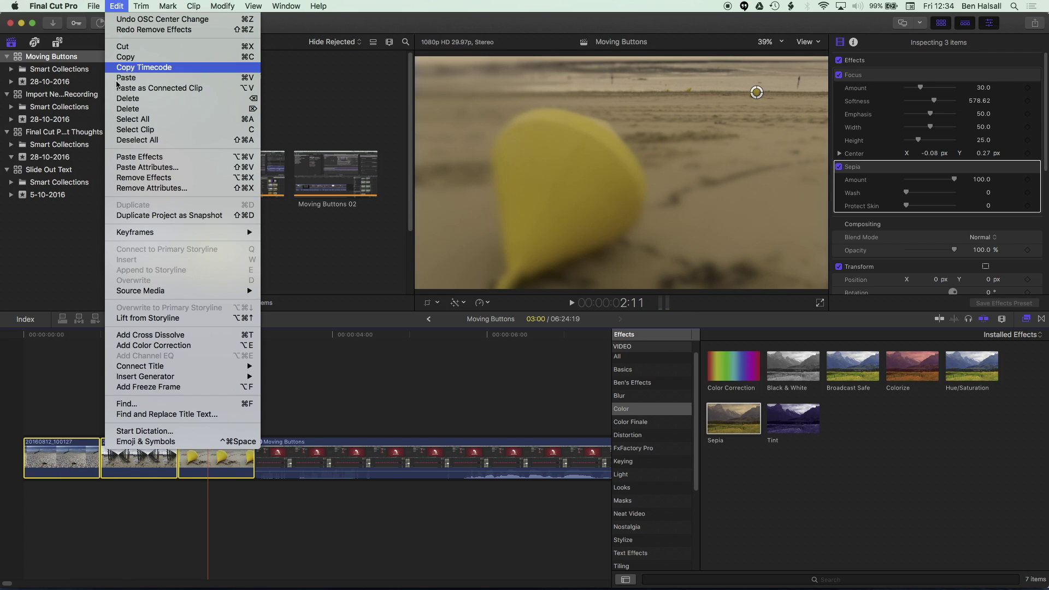
pyautogui.click(132, 183)
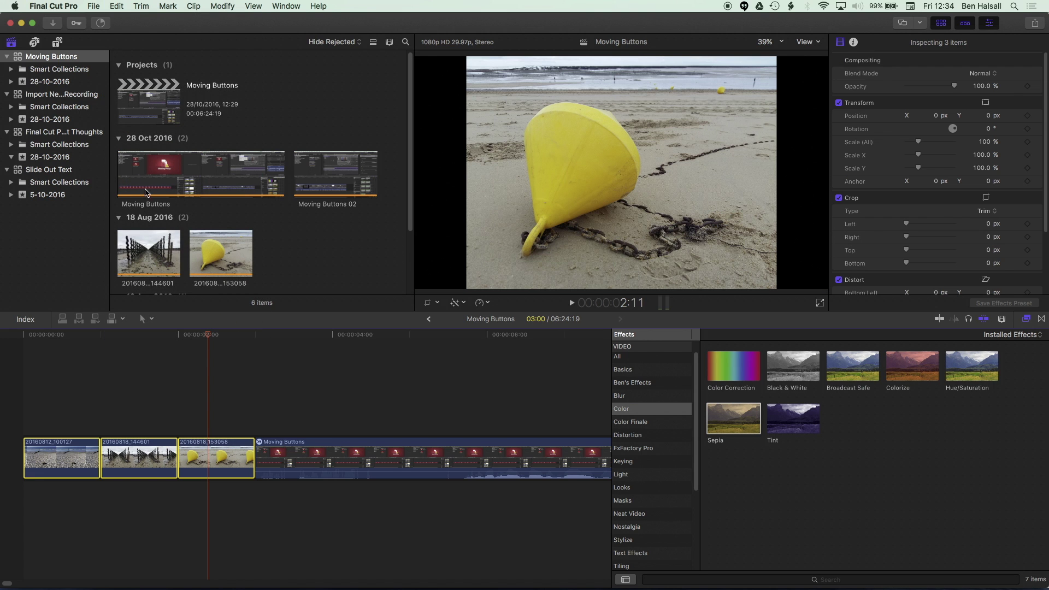
pyautogui.press('Home')
pyautogui.press('super+z')
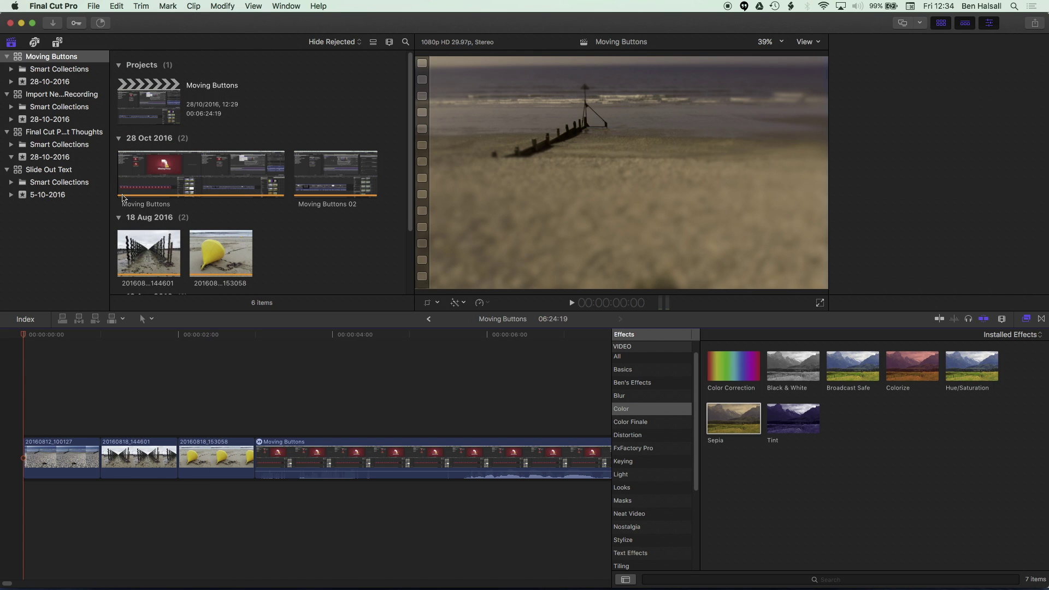
pyautogui.click(55, 408)
pyautogui.moveTo(54, 407); pyautogui.dragTo(213, 498)
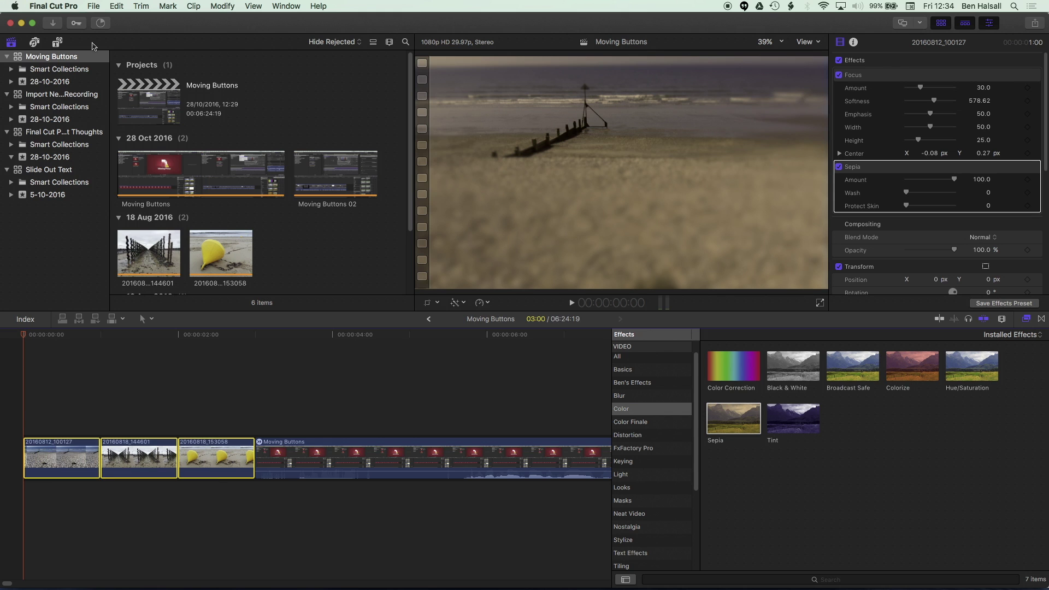
pyautogui.click(117, 6)
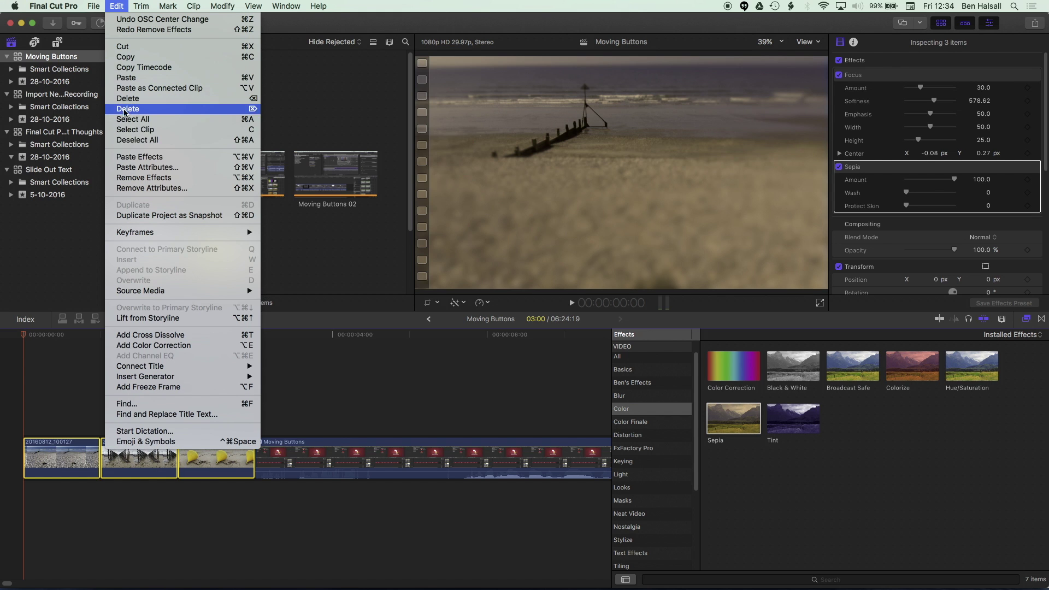
pyautogui.click(140, 188)
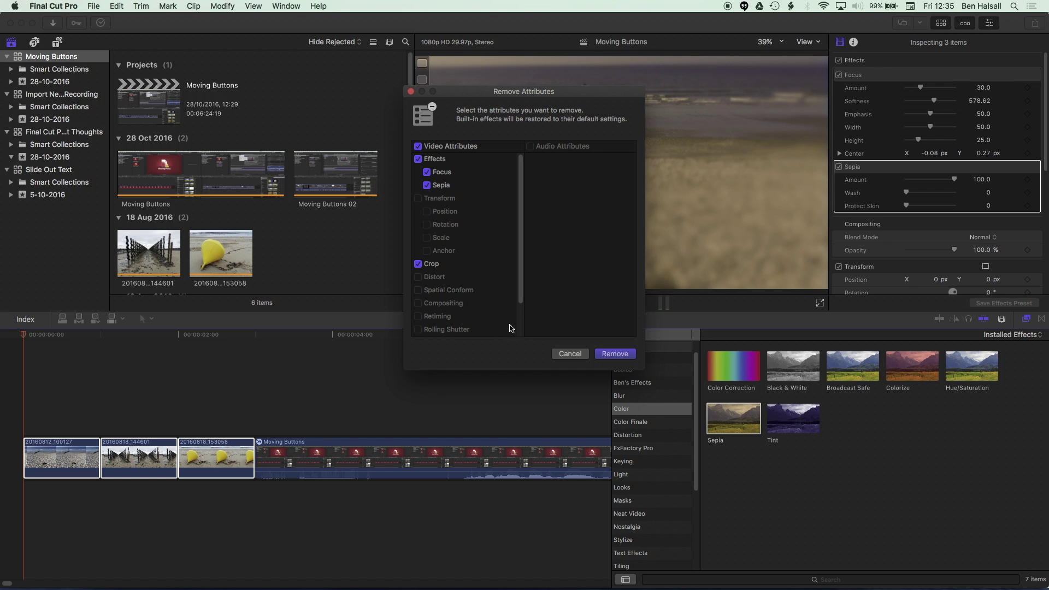
pyautogui.click(571, 354)
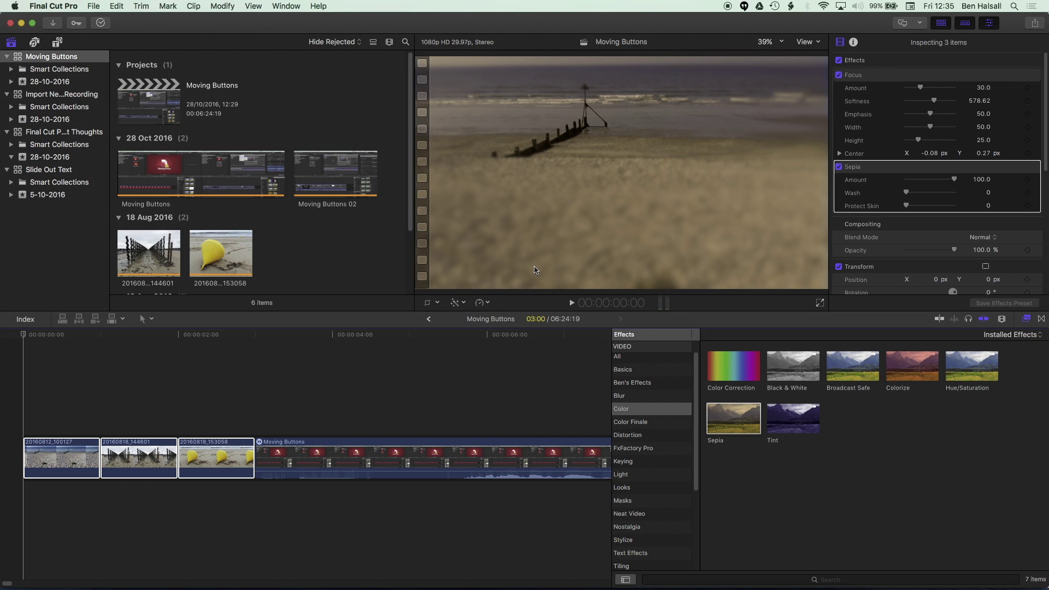
pyautogui.click(330, 339)
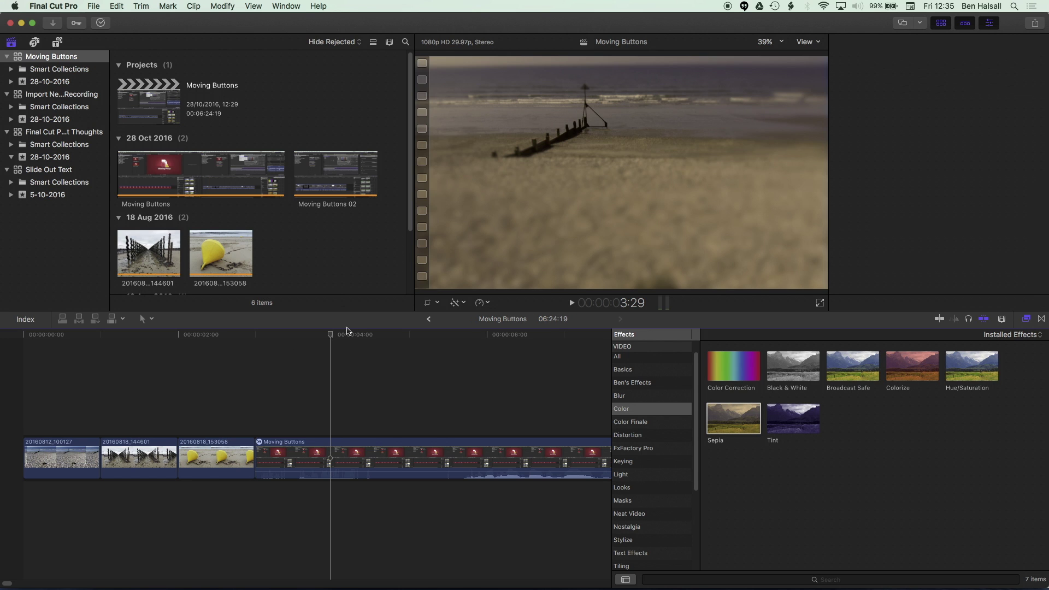
# Step: Raise the Moving Buttons clip's Gain effect to 16 dB in the Audio inspector
pyautogui.hotkey('shift', 'z')
pyautogui.press('super+minus')
pyautogui.press('super+minus')
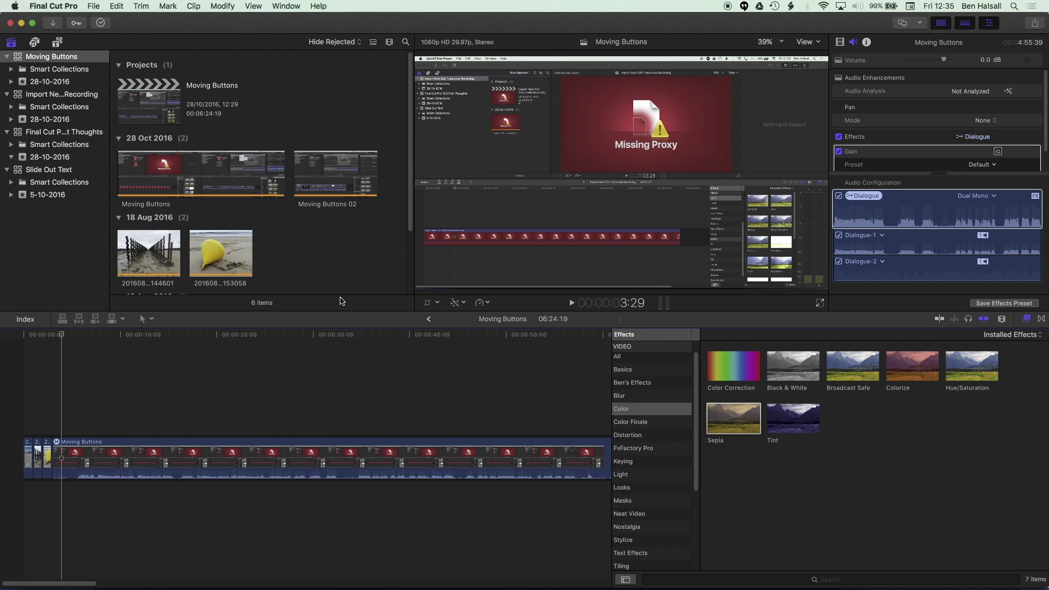
pyautogui.press('super+minus')
pyautogui.press('super+minus')
pyautogui.press('super+minus')
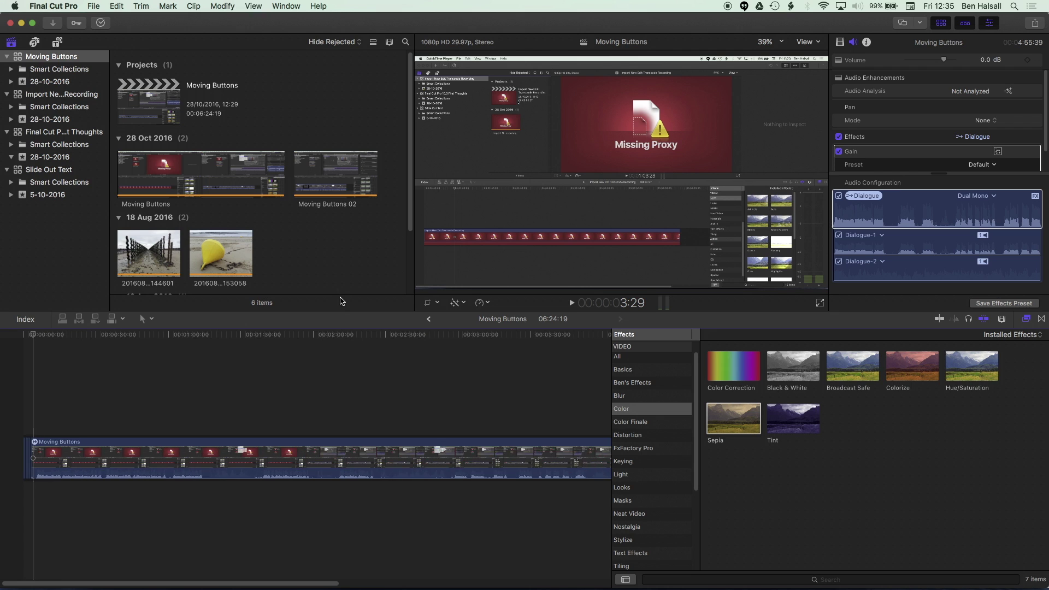
pyautogui.click(129, 452)
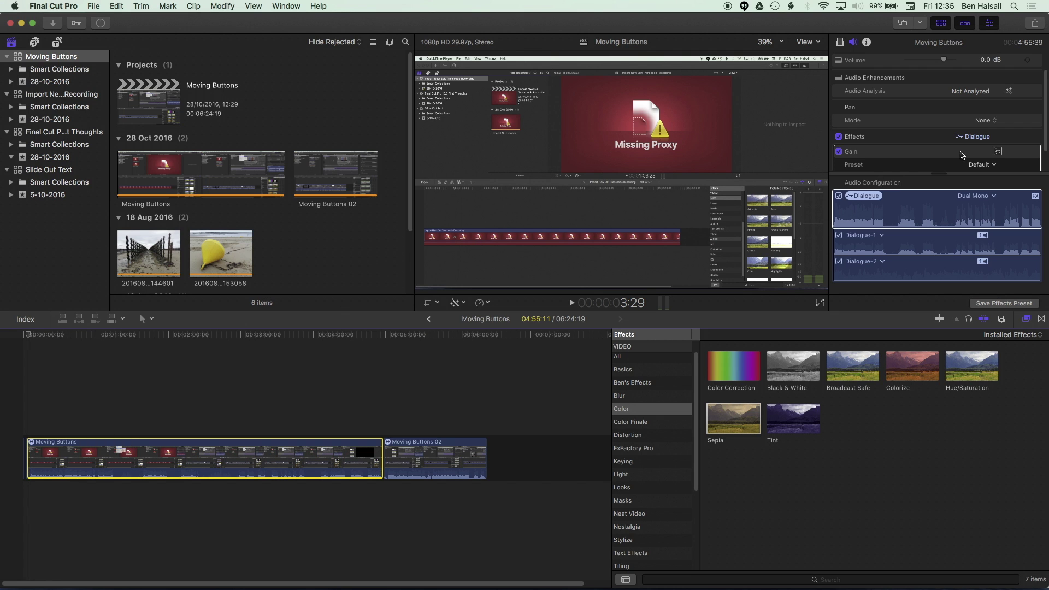
pyautogui.scroll(-2, 929, 159)
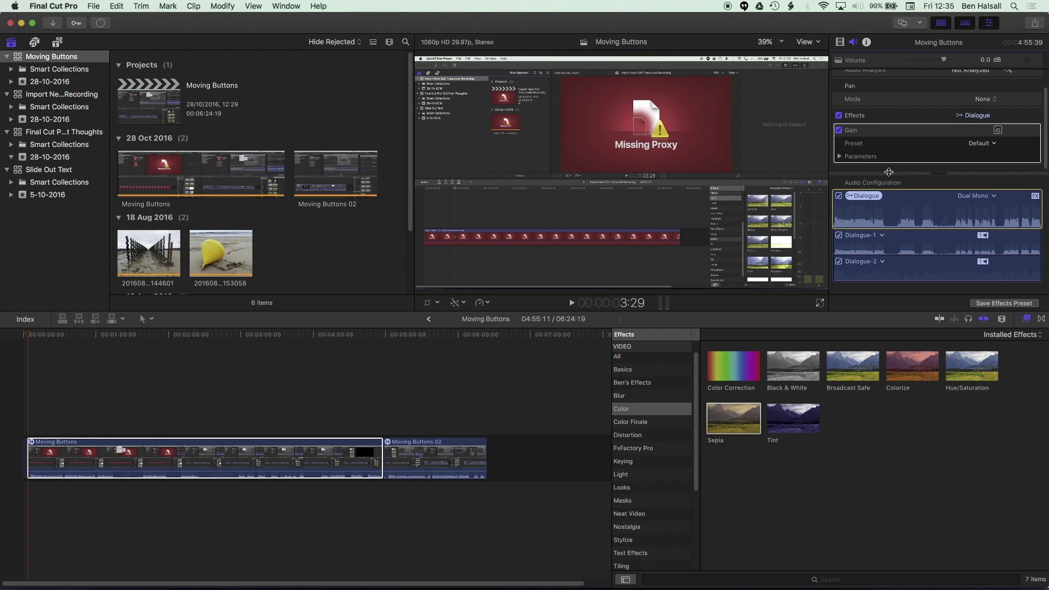
pyautogui.click(840, 157)
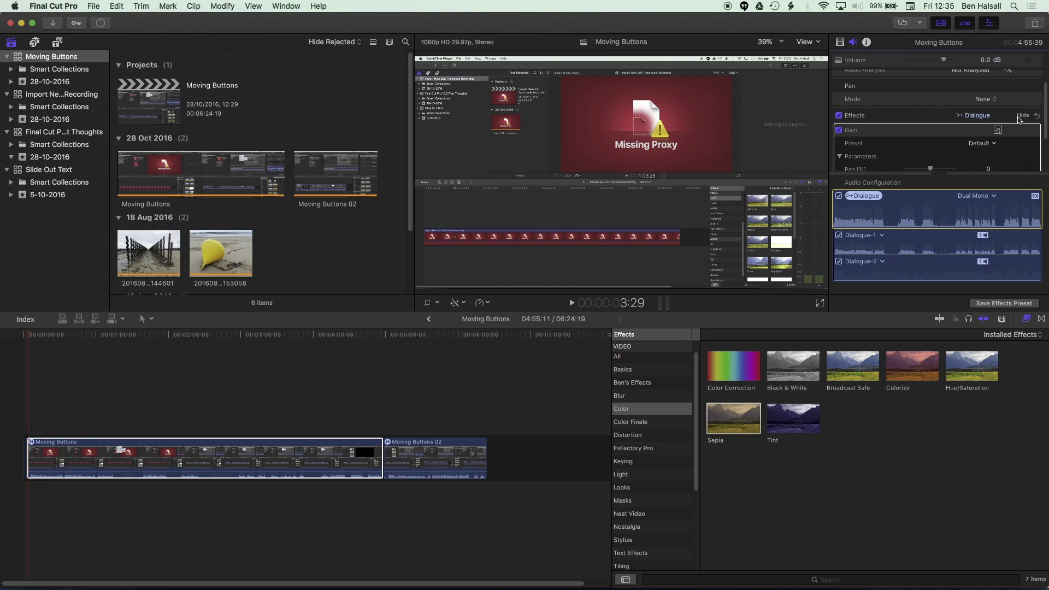
pyautogui.scroll(-3, 941, 153)
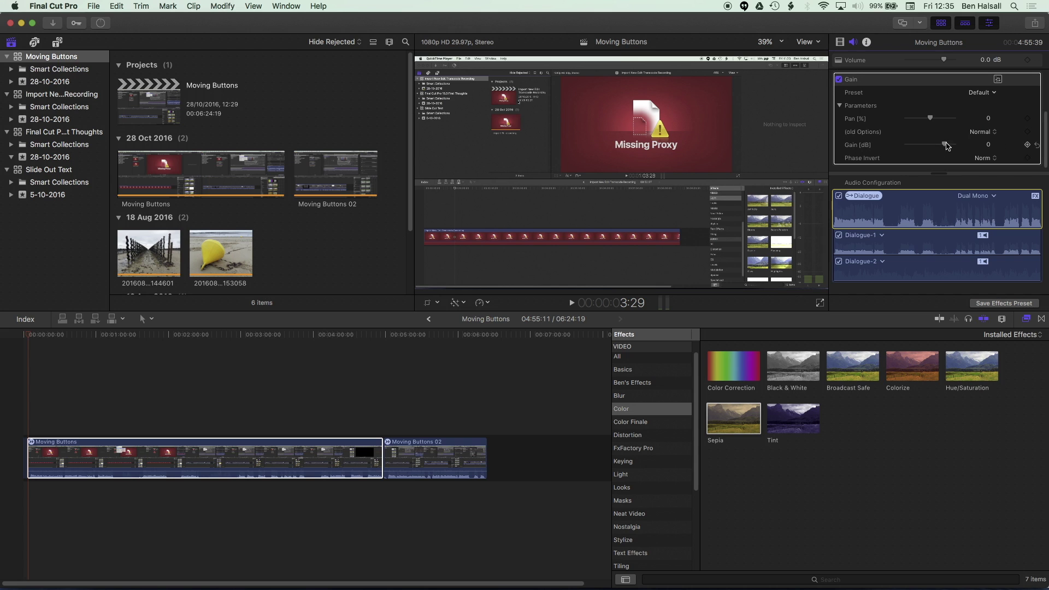
pyautogui.click(988, 145)
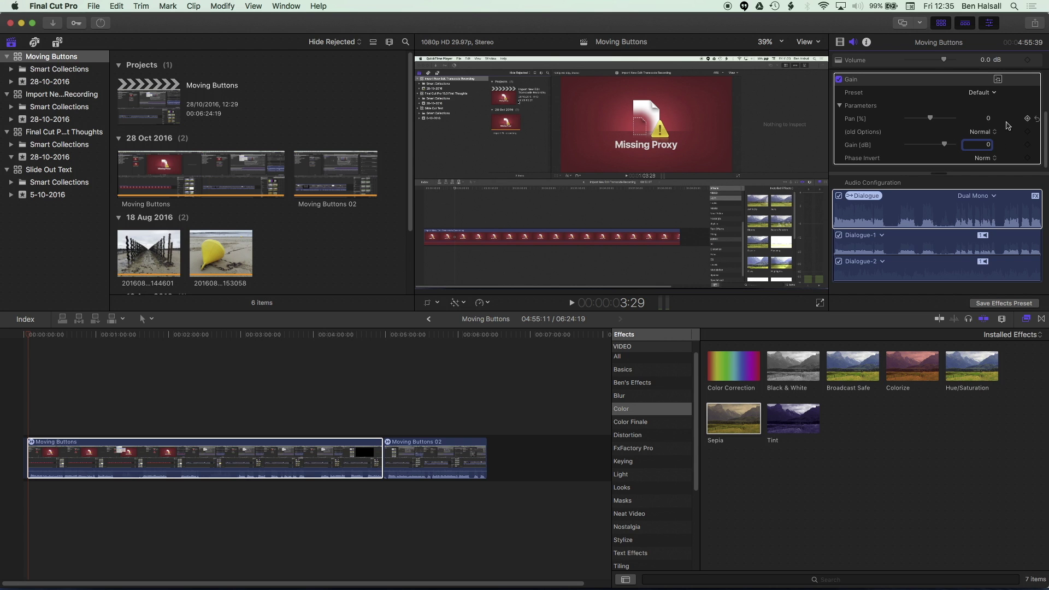
pyautogui.press('Return')
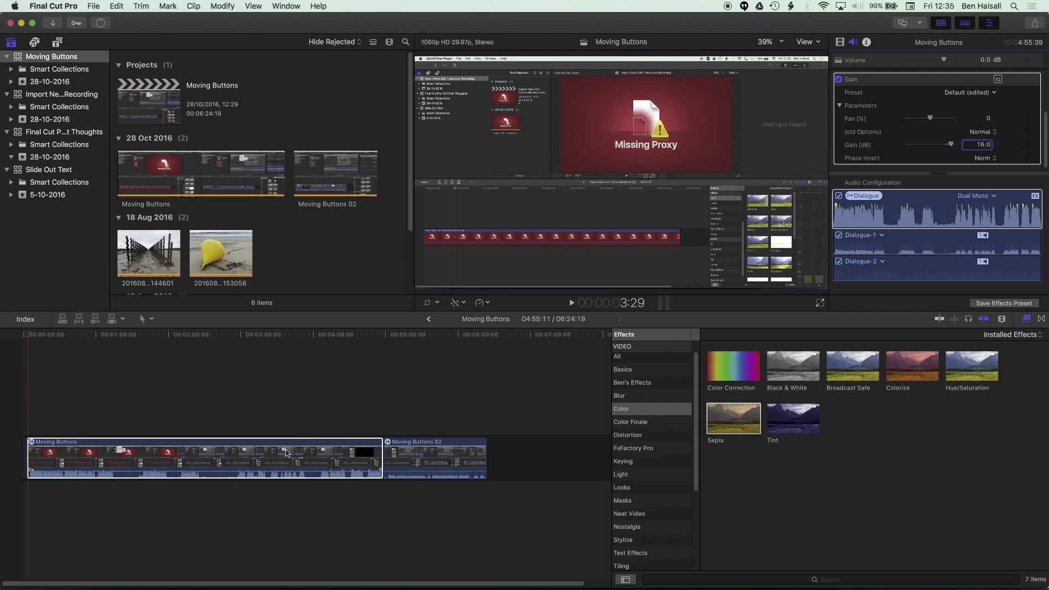
pyautogui.click(413, 451)
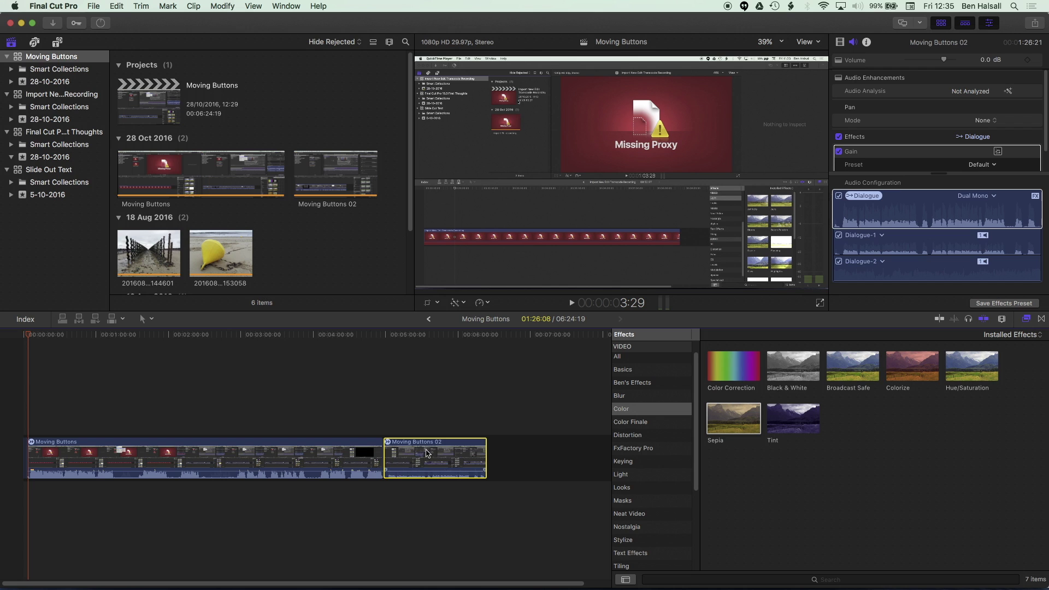
# Step: Paste only the Gain attribute, without Crop, onto Moving Buttons 02
pyautogui.press('super+shift+v')
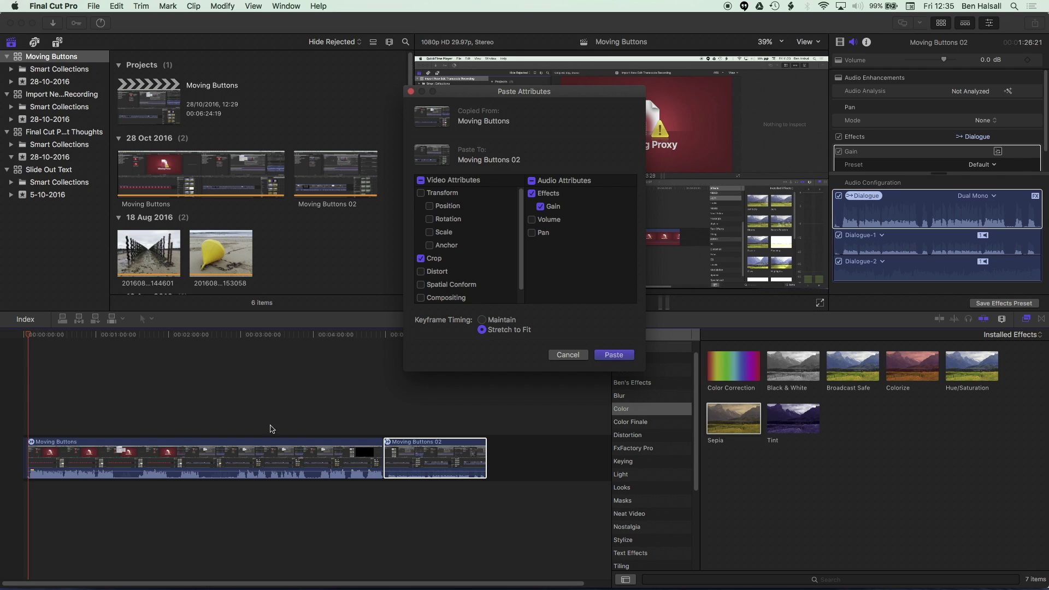
pyautogui.click(421, 259)
pyautogui.click(610, 355)
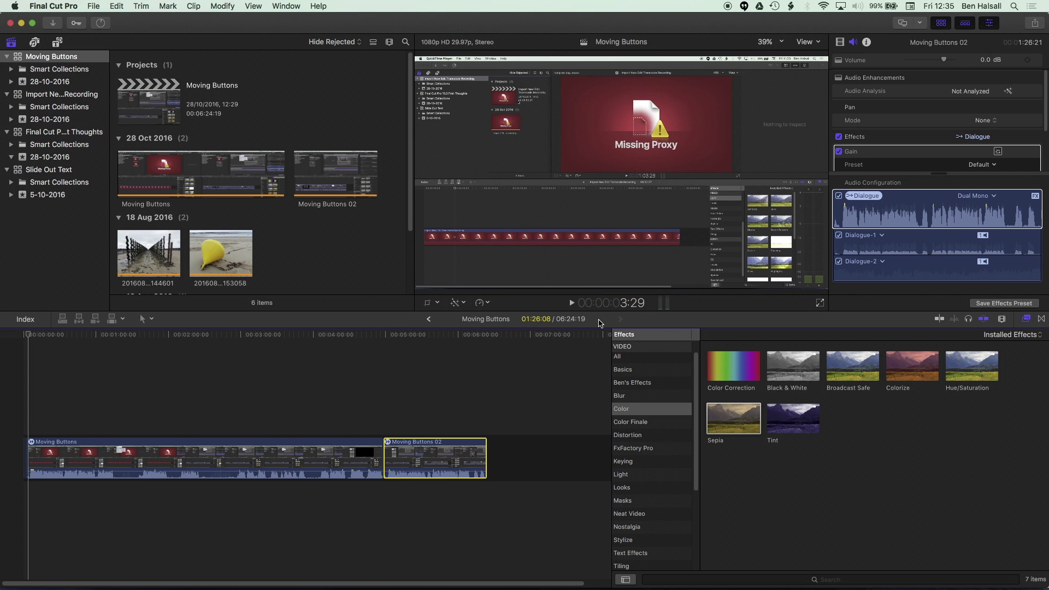